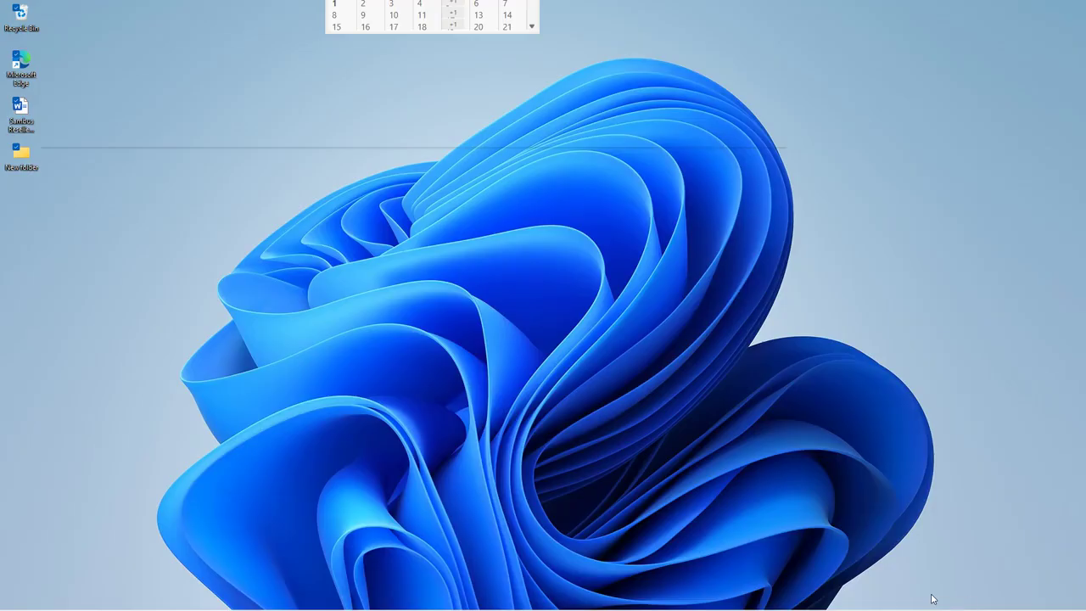
Launch ArcGIS Survey123 Connect from the ArcGIS folder in the Start menu's app list.
{"action": "key", "text": "super"}
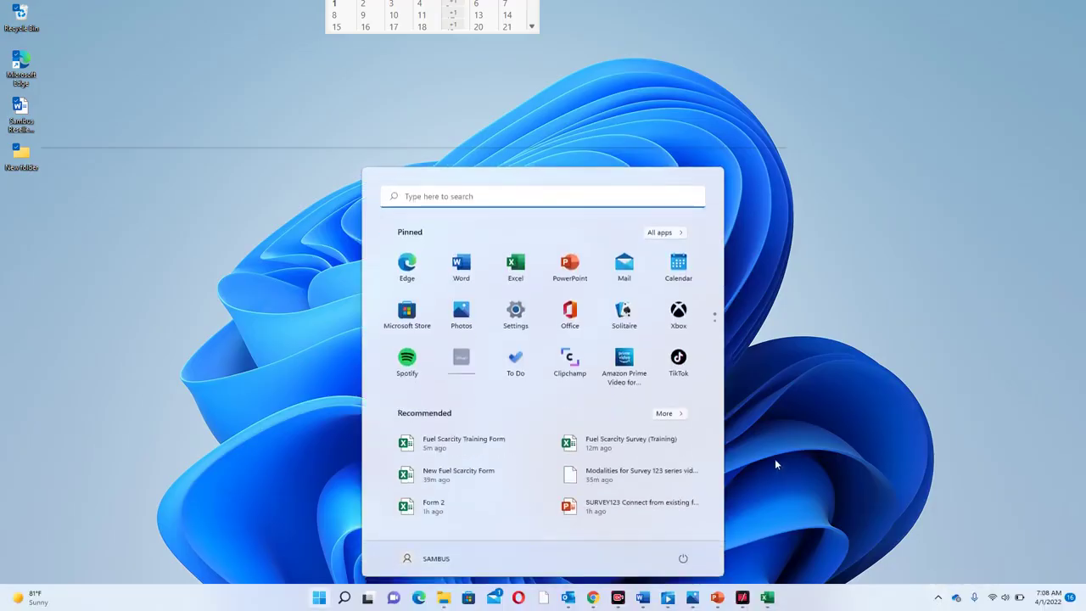
{"action": "left_click", "coordinate": [659, 233]}
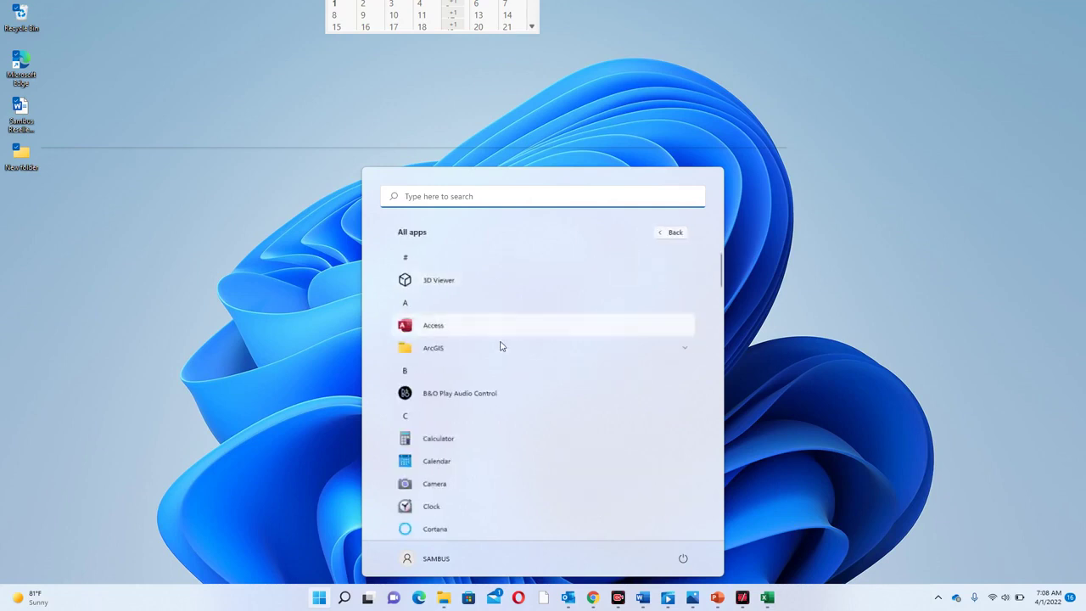
{"action": "left_click", "coordinate": [500, 346]}
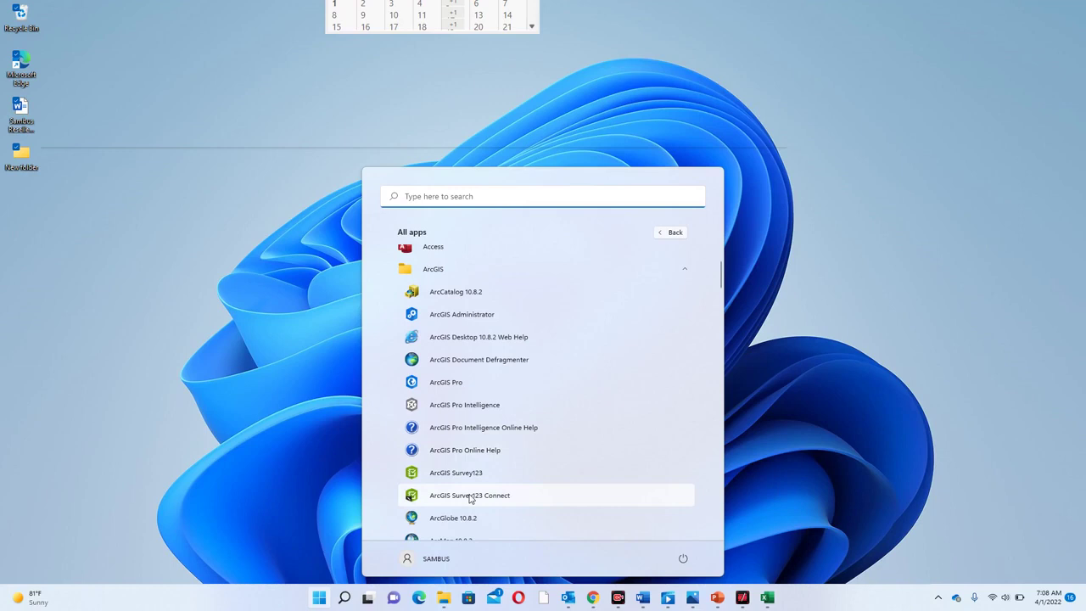
{"action": "left_click", "coordinate": [471, 498]}
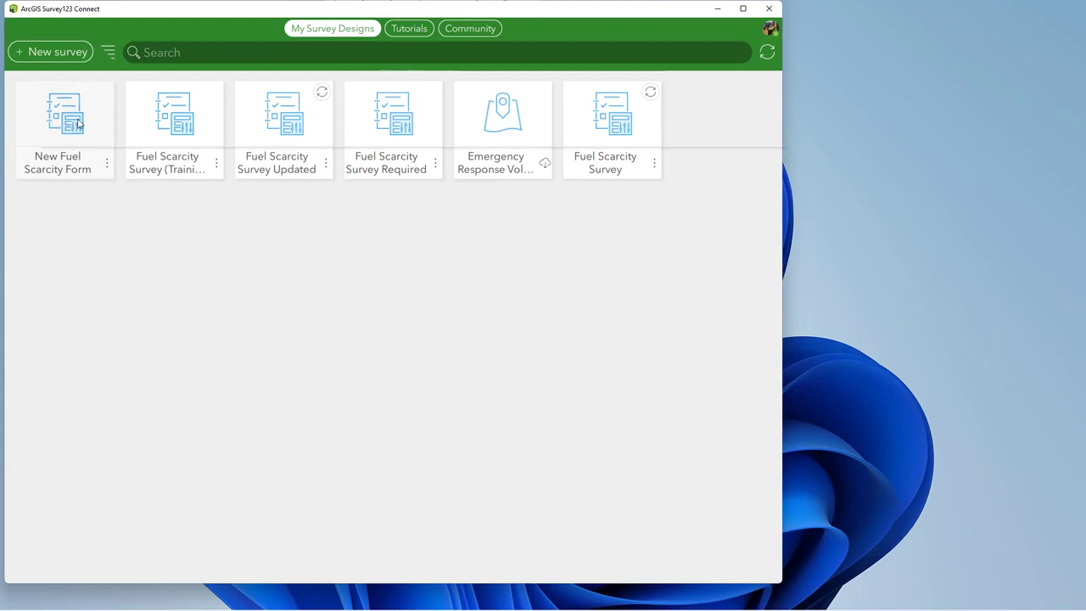
{"action": "left_click", "coordinate": [78, 141]}
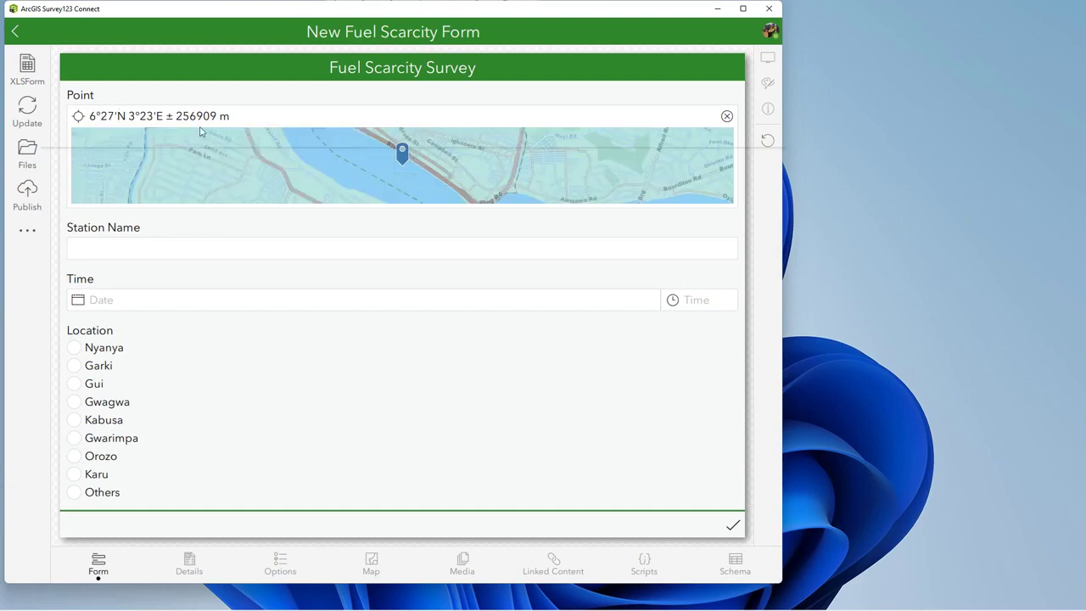
{"action": "scroll", "coordinate": [162, 252], "scroll_direction": "down", "scroll_amount": 15}
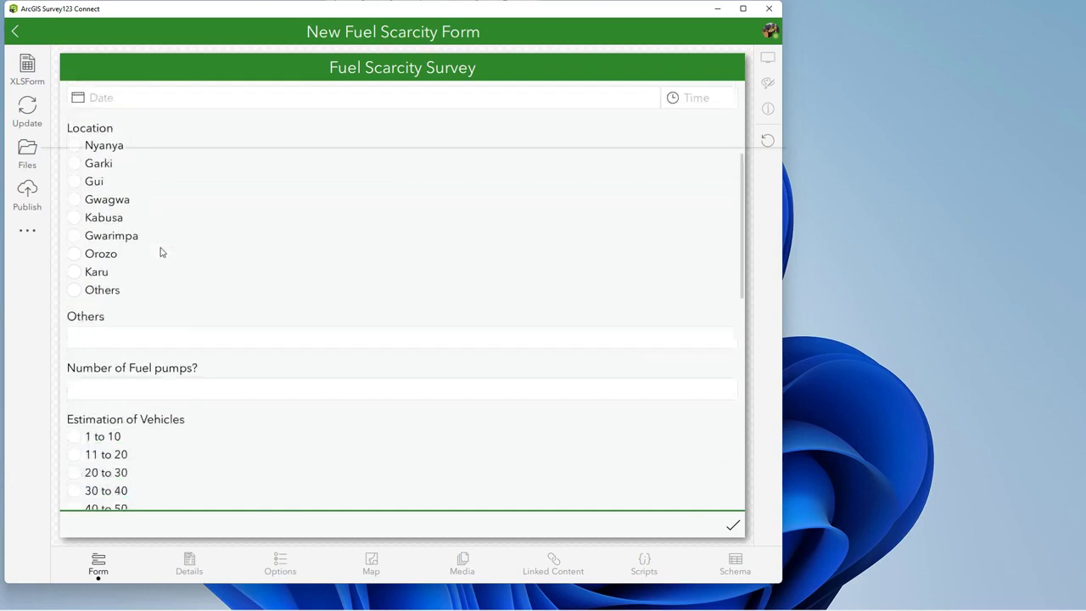
{"action": "scroll", "coordinate": [161, 252], "scroll_direction": "up", "scroll_amount": 15}
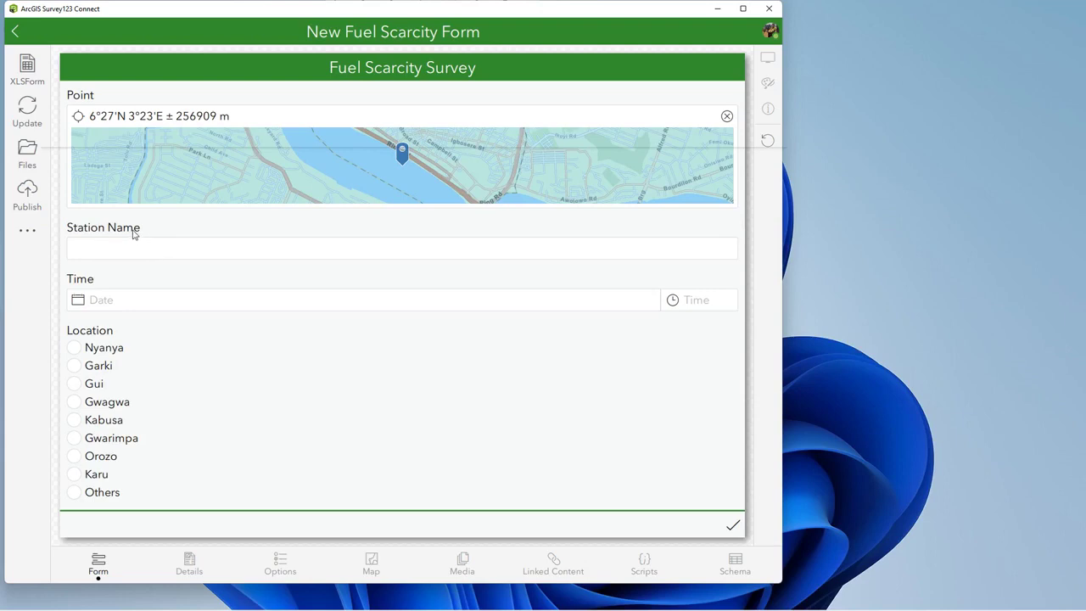
{"action": "scroll", "coordinate": [160, 415], "scroll_direction": "down", "scroll_amount": 15}
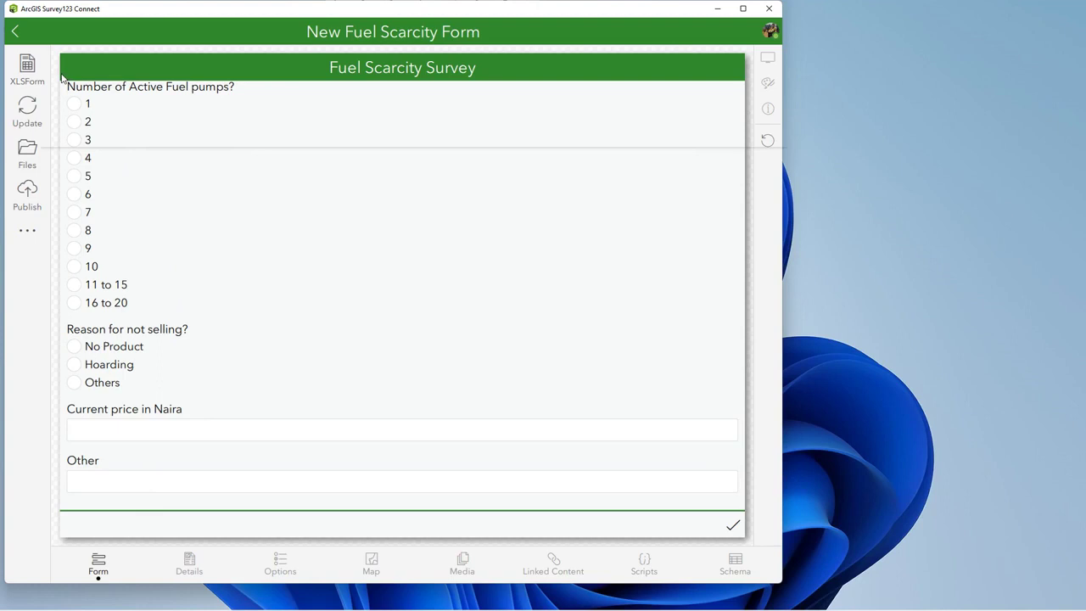
{"action": "left_click", "coordinate": [17, 34]}
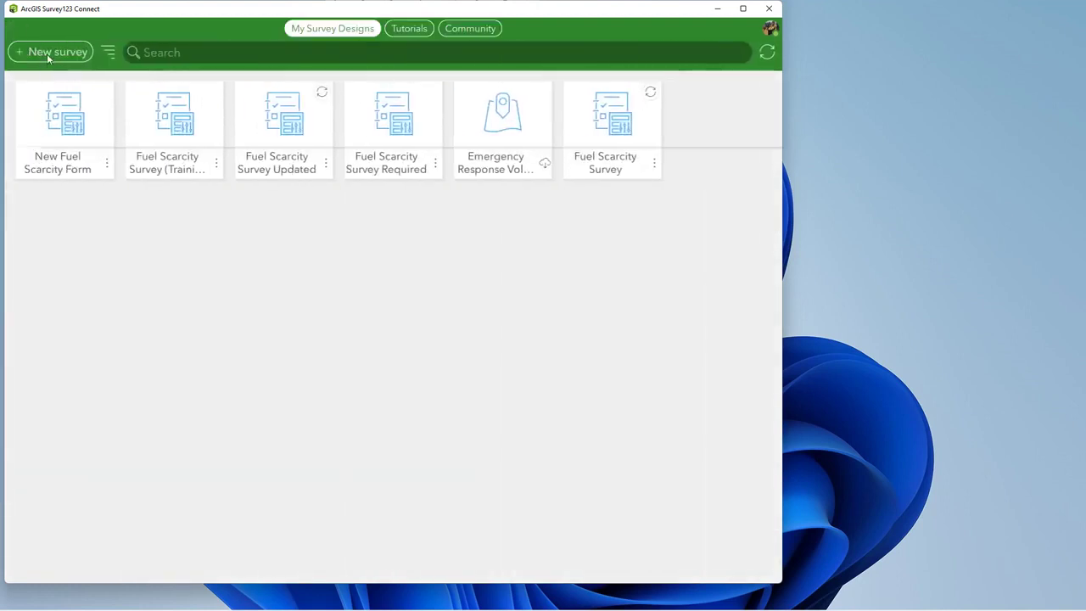
Start a new survey and title it 'Fuel Scarcity Survey (Training)'.
{"action": "left_click", "coordinate": [47, 52]}
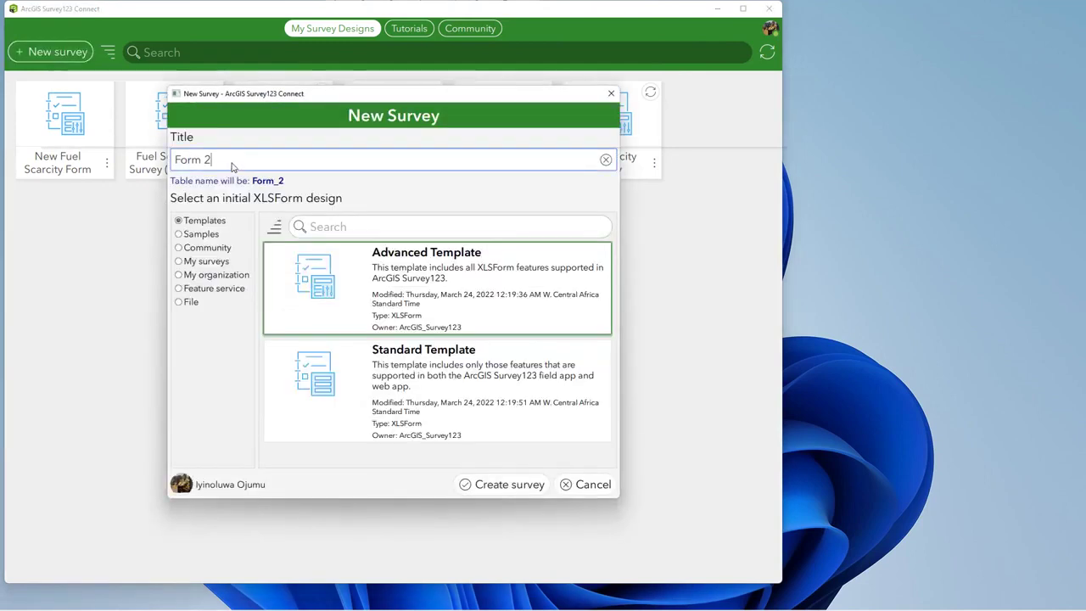
{"action": "key", "text": "BackSpace"}
{"action": "key", "text": "BackSpace"}
{"action": "key", "text": "BackSpace"}
{"action": "key", "text": "BackSpace"}
{"action": "key", "text": "BackSpace"}
{"action": "key", "text": "BackSpace"}
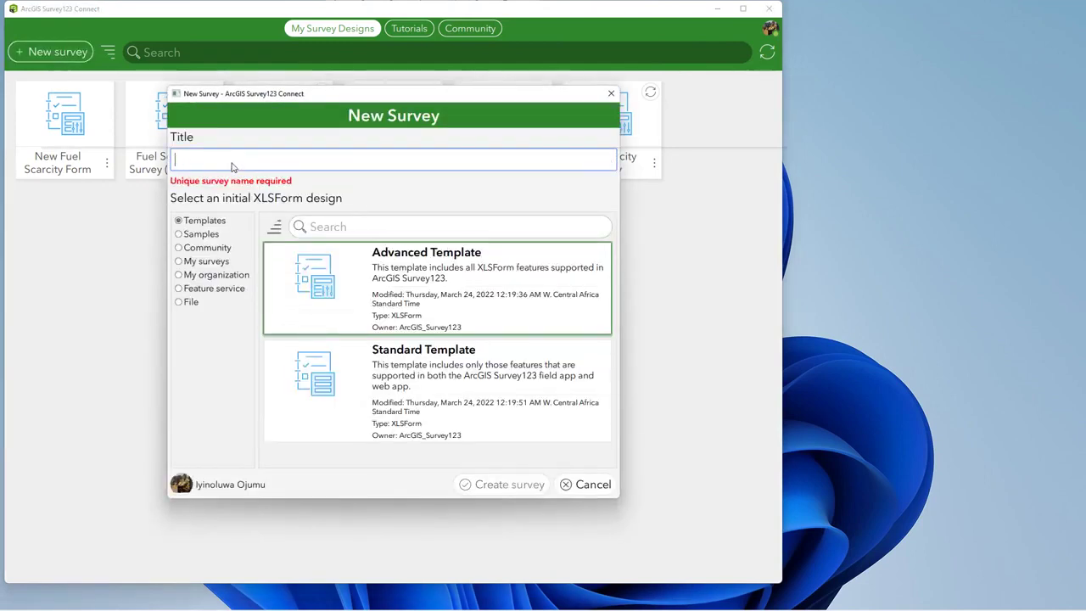
{"action": "type", "text": "F"}
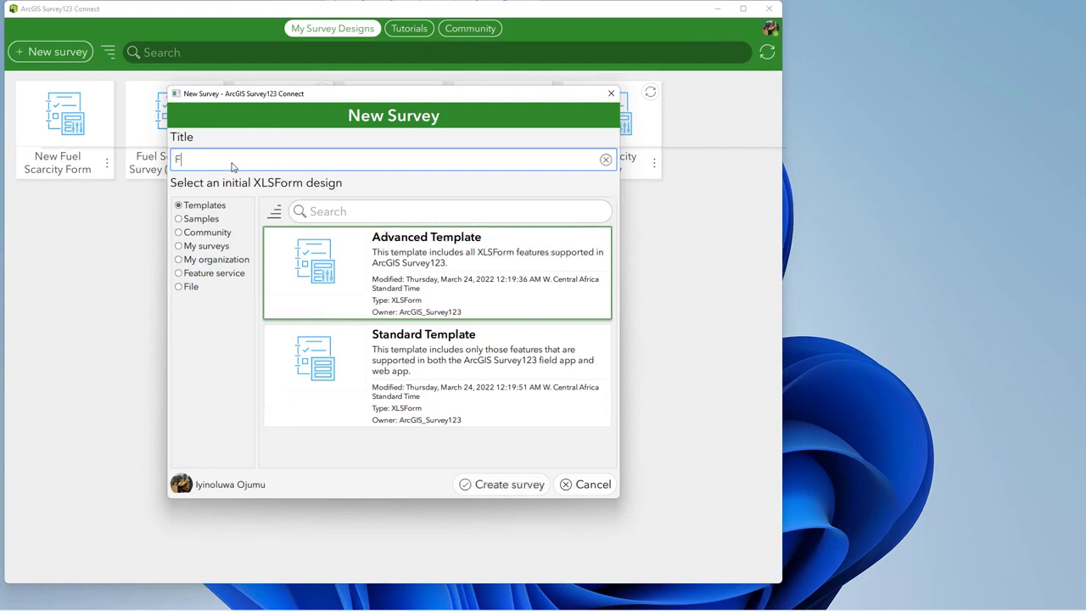
{"action": "type", "text": "uel Scae"}
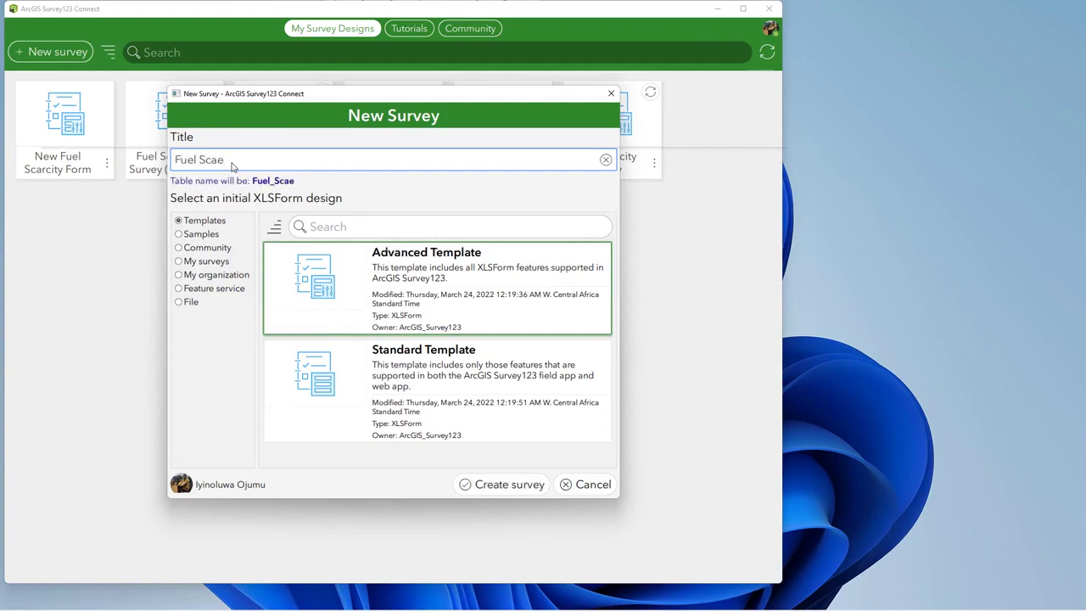
{"action": "key", "text": "BackSpace"}
{"action": "type", "text": "rcity "}
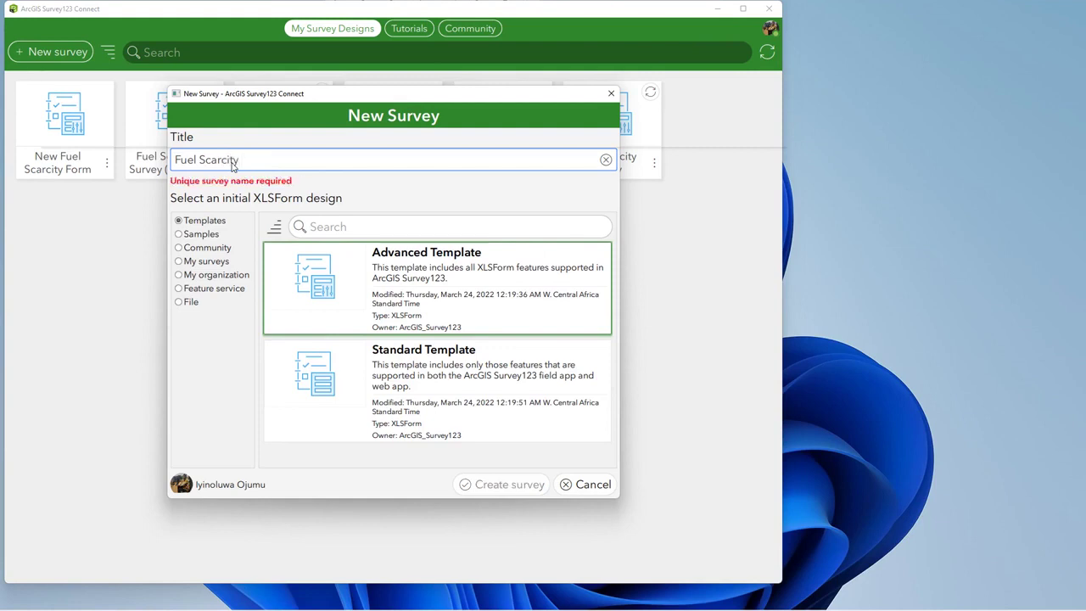
{"action": "type", "text": "Surve"}
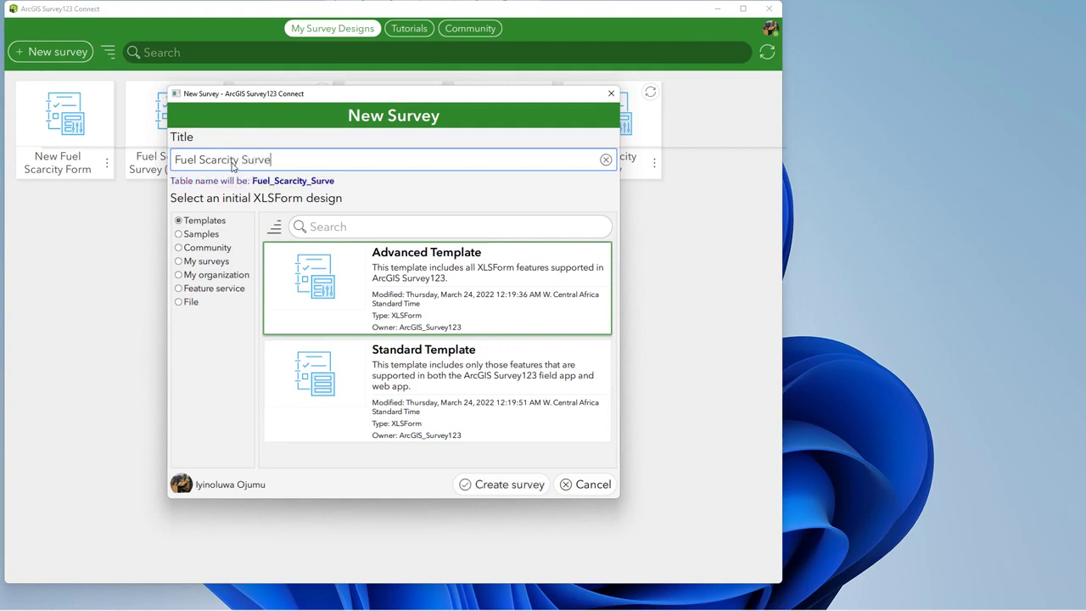
{"action": "type", "text": "y (Training)"}
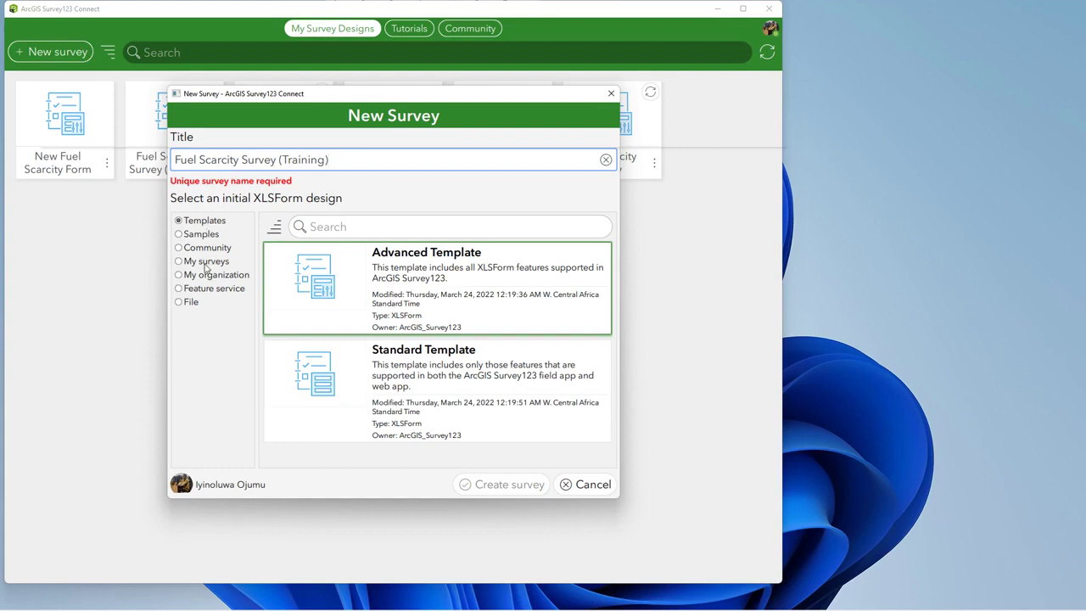
Base the survey on the New Fuel Scarcity Form design from My surveys and complete the title as '(Training2)'.
{"action": "left_click", "coordinate": [179, 262]}
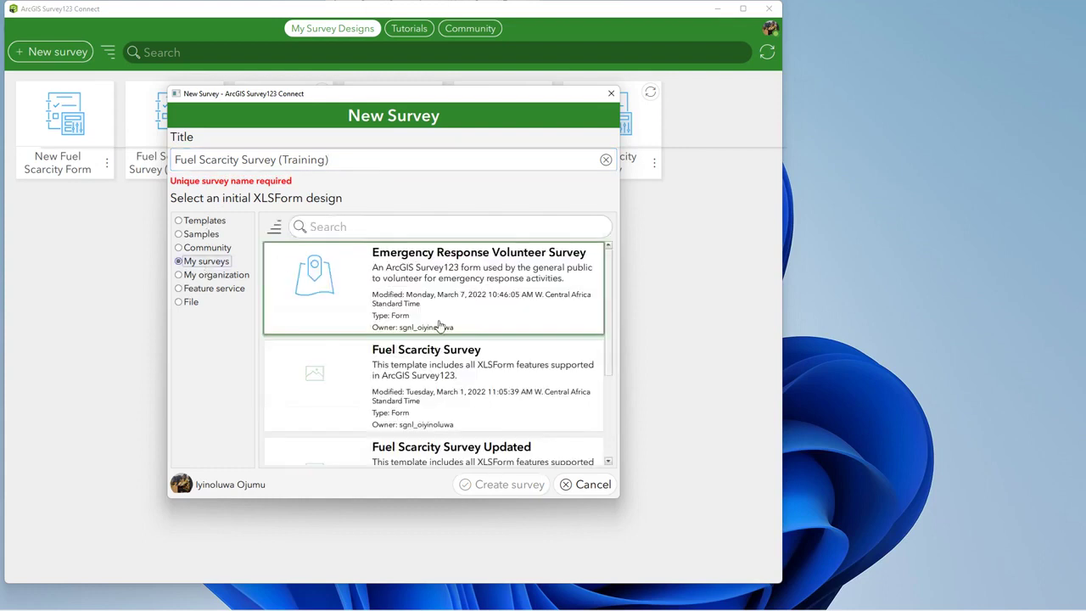
{"action": "scroll", "coordinate": [504, 395], "scroll_direction": "down", "scroll_amount": 4}
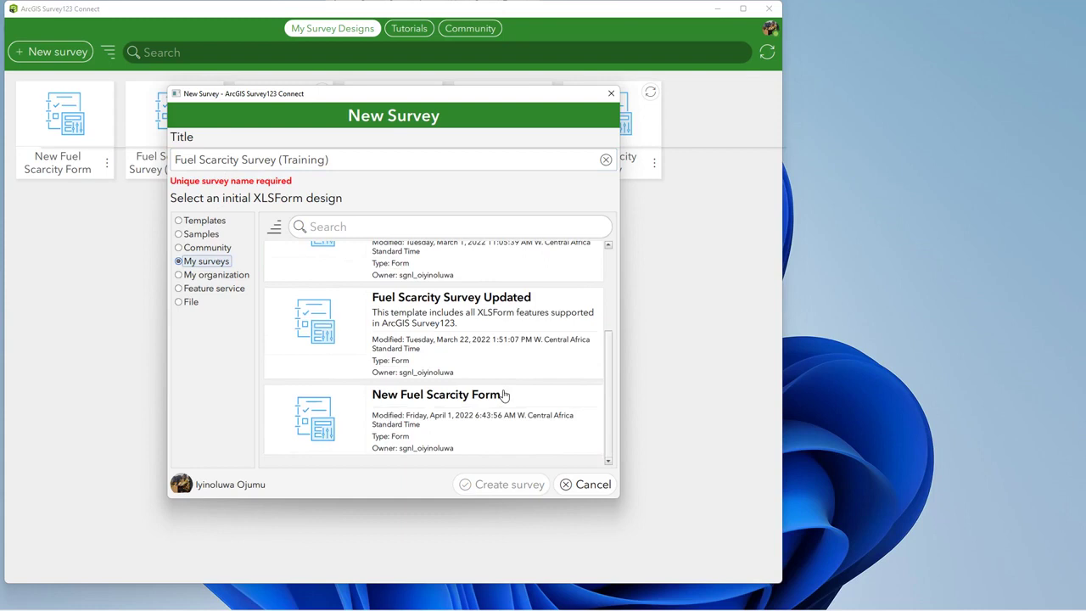
{"action": "left_click", "coordinate": [462, 418]}
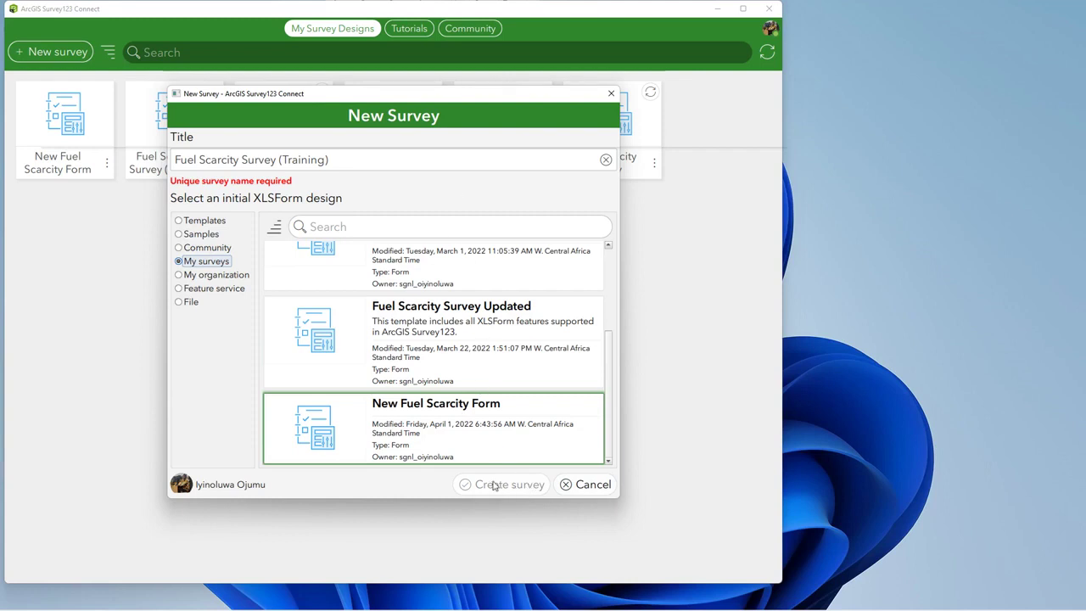
{"action": "left_click", "coordinate": [352, 162]}
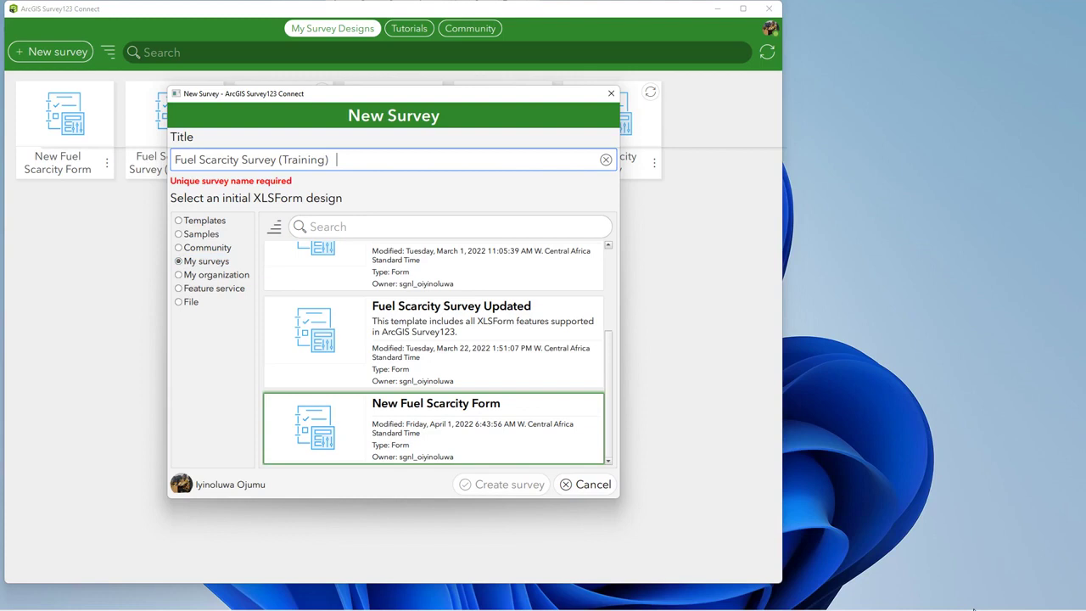
{"action": "type", "text": "2"}
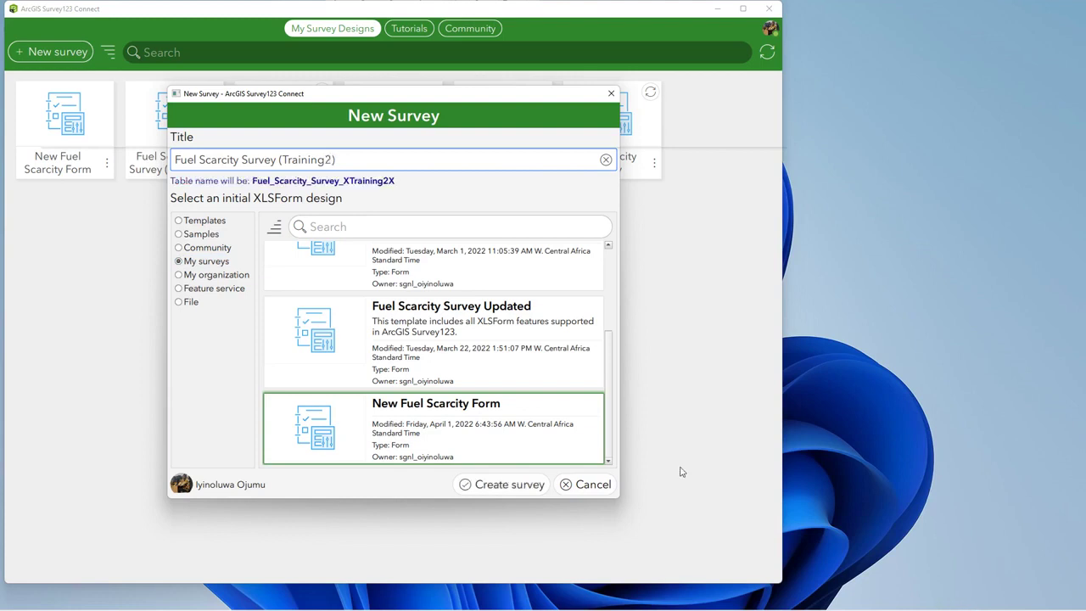
Create Fuel Scarcity Survey (Training2) so its preview shows Point, Station Name, Time and Location fields.
{"action": "left_click", "coordinate": [509, 485]}
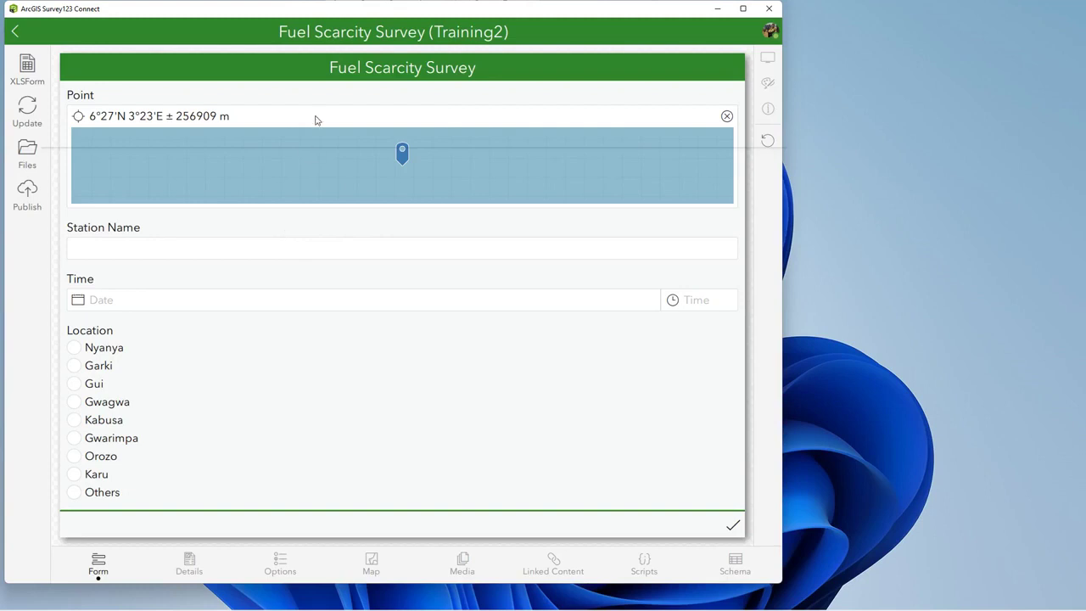
Open the survey's XLSForm and set cell A16's question type to image.
{"action": "left_click", "coordinate": [34, 81]}
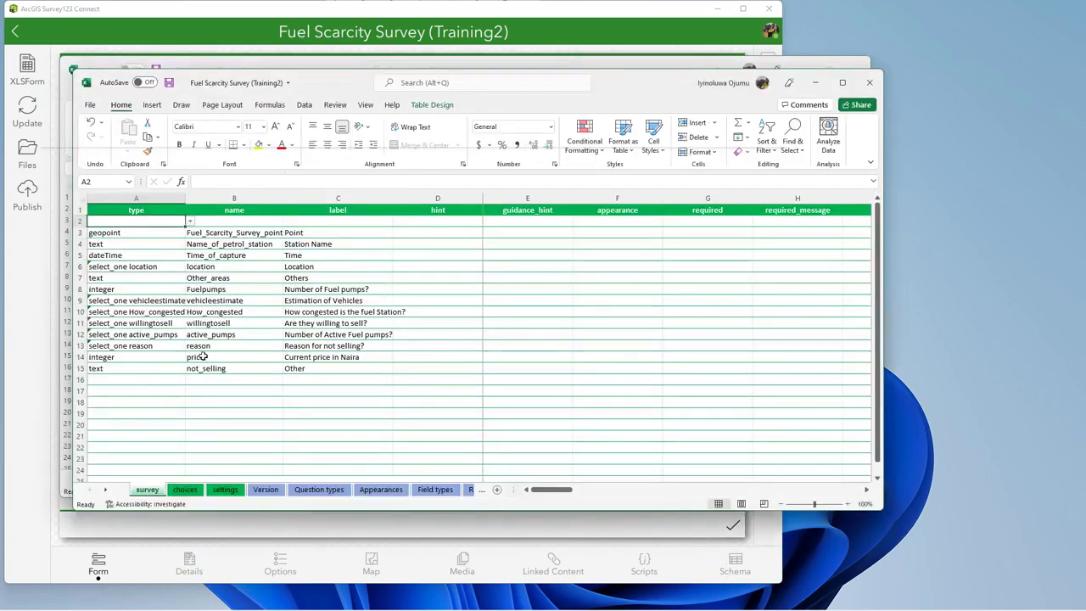
{"action": "left_click", "coordinate": [166, 380]}
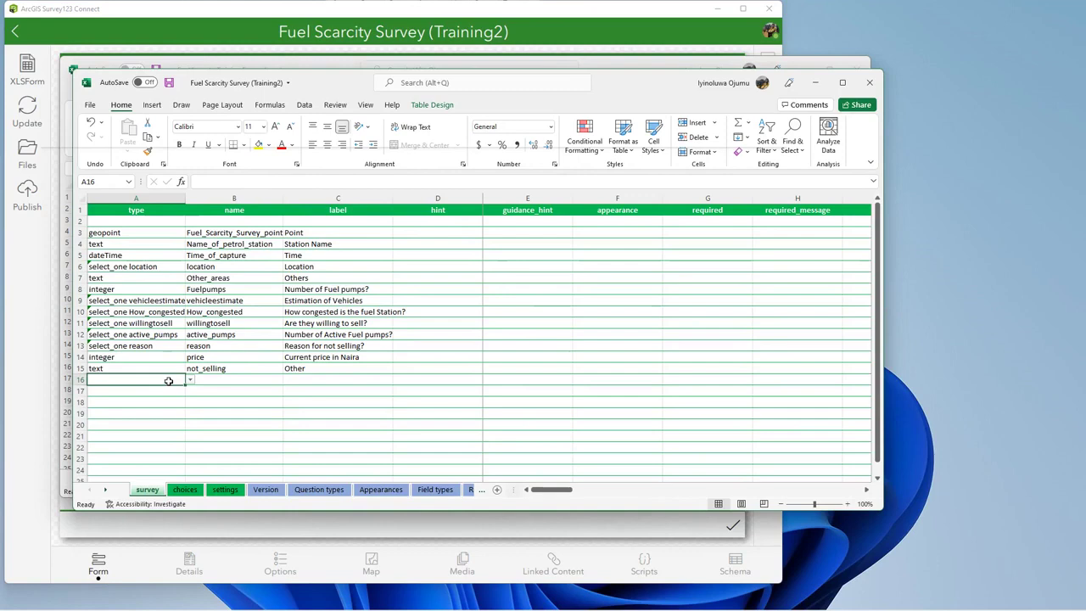
{"action": "left_click", "coordinate": [190, 382]}
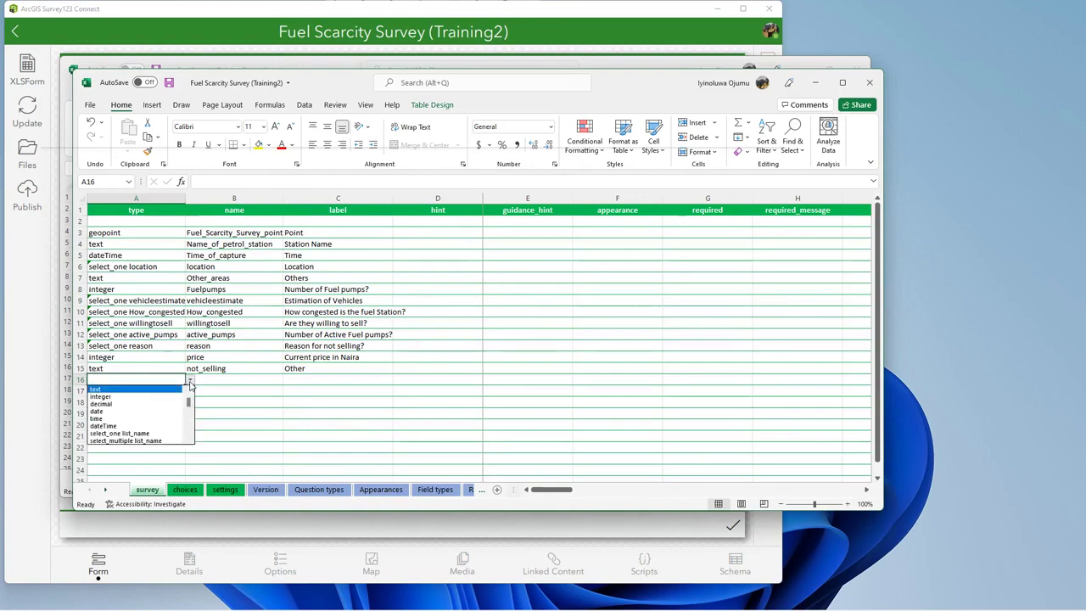
{"action": "key", "text": "Down"}
{"action": "key", "text": "Down"}
{"action": "key", "text": "Down"}
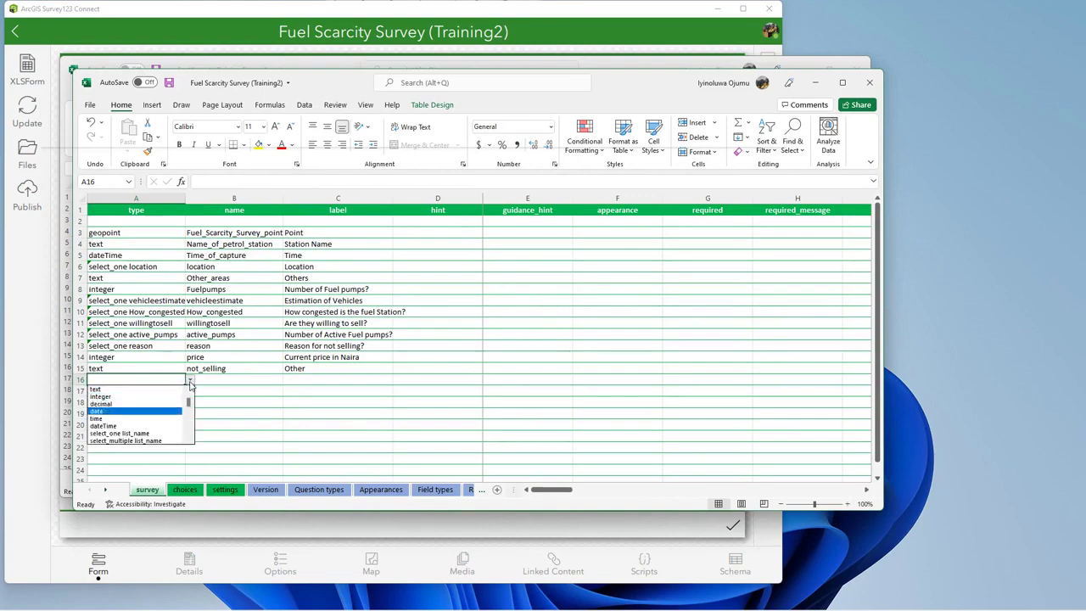
{"action": "key", "text": "Down"}
{"action": "key", "text": "Down"}
{"action": "key", "text": "Down"}
{"action": "key", "text": "Down"}
{"action": "key", "text": "Down"}
{"action": "key", "text": "Down"}
{"action": "key", "text": "Down"}
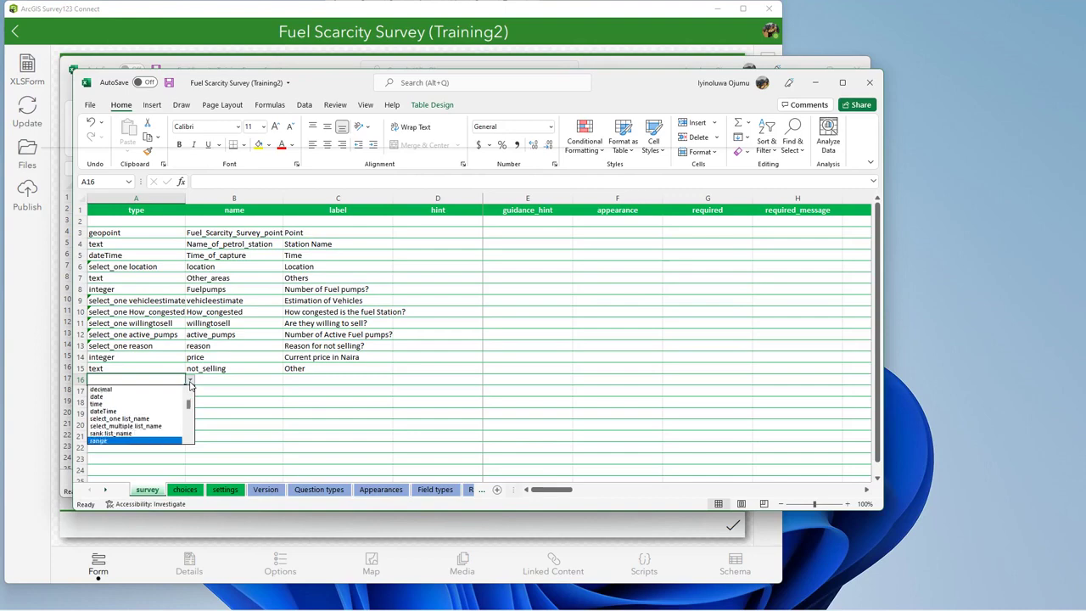
{"action": "key", "text": "Down"}
{"action": "key", "text": "Down"}
{"action": "key", "text": "Down"}
{"action": "key", "text": "Down"}
{"action": "key", "text": "Down"}
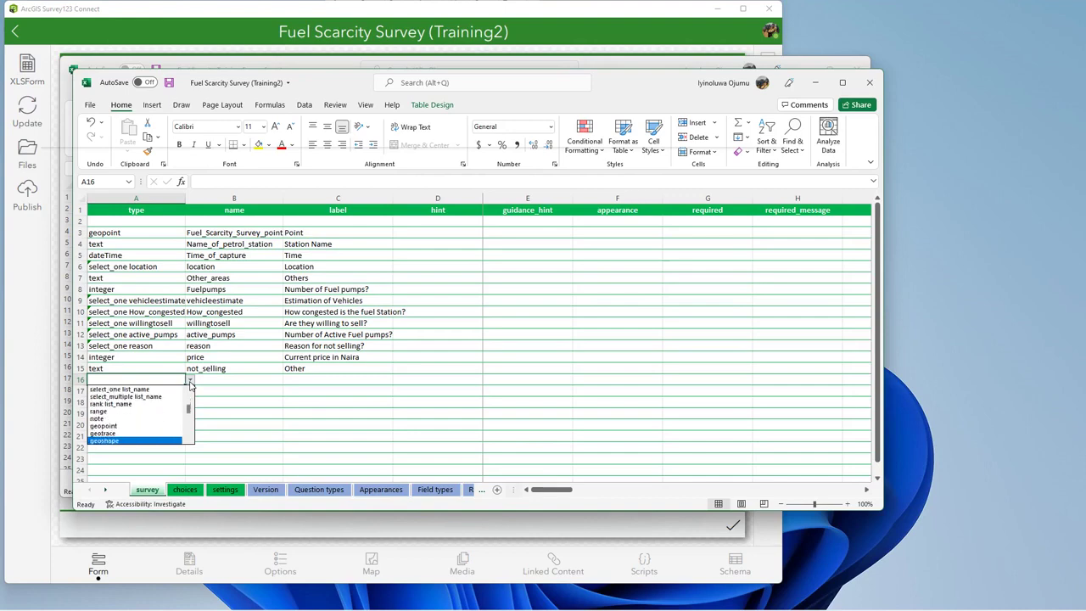
{"action": "key", "text": "Up"}
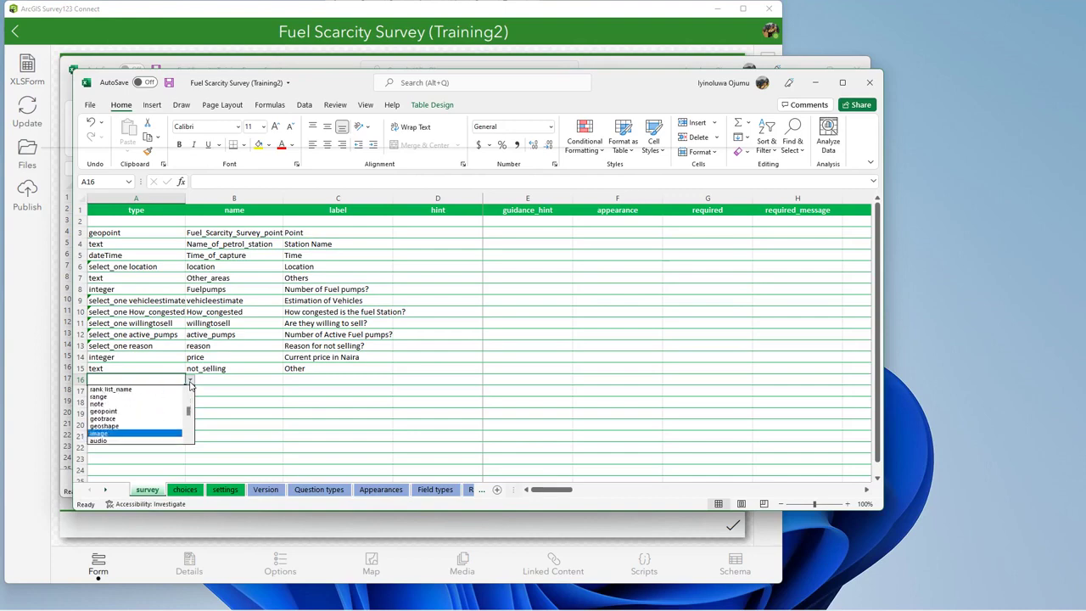
{"action": "left_click", "coordinate": [144, 433]}
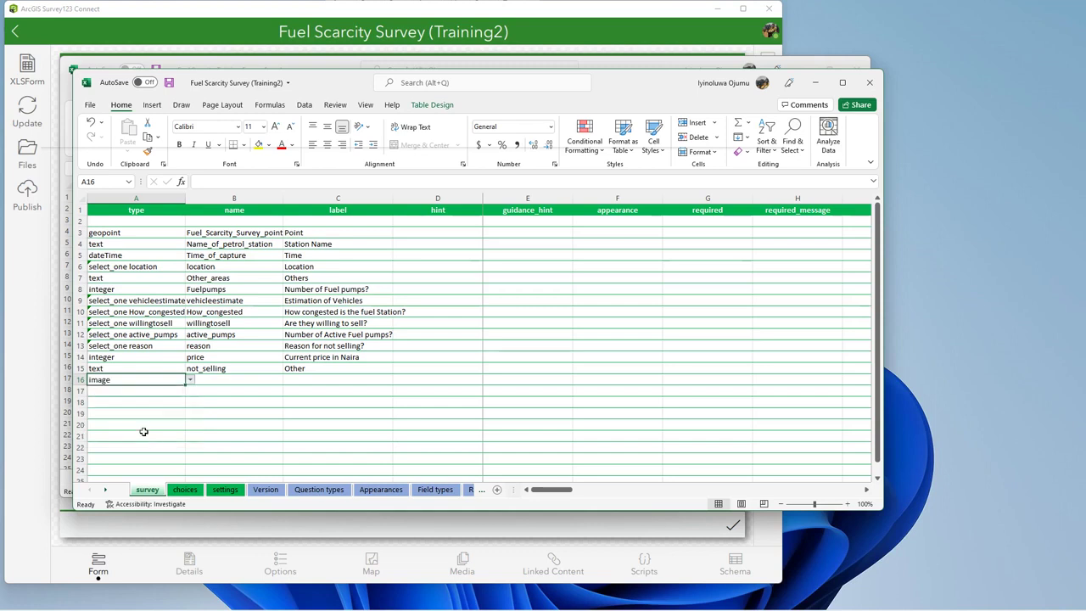
Name the image question Station_image and label it 'Station Picture'.
{"action": "left_click", "coordinate": [214, 378]}
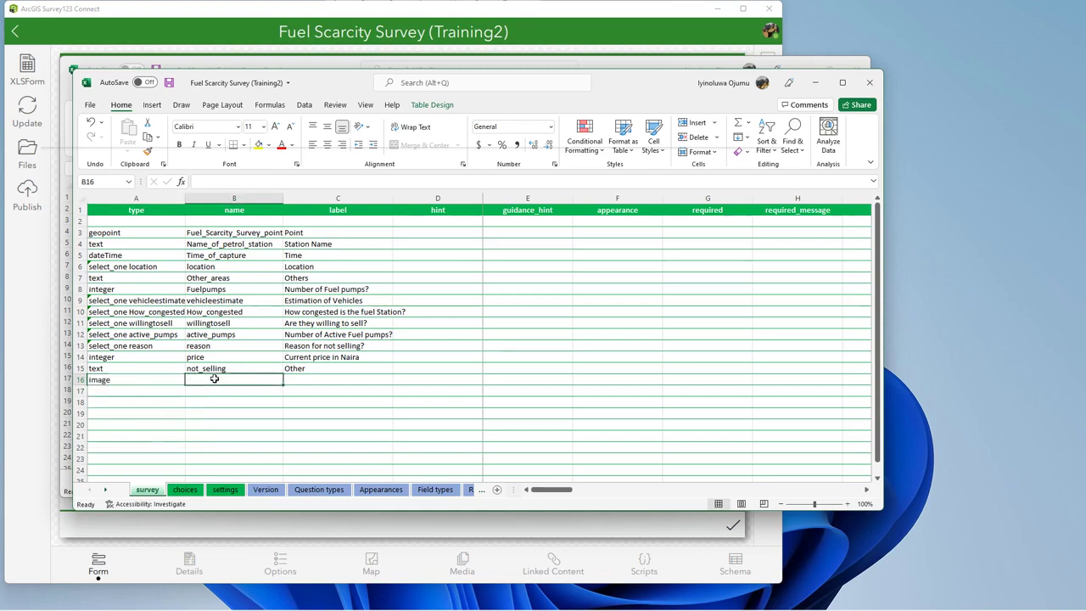
{"action": "type", "text": "S"}
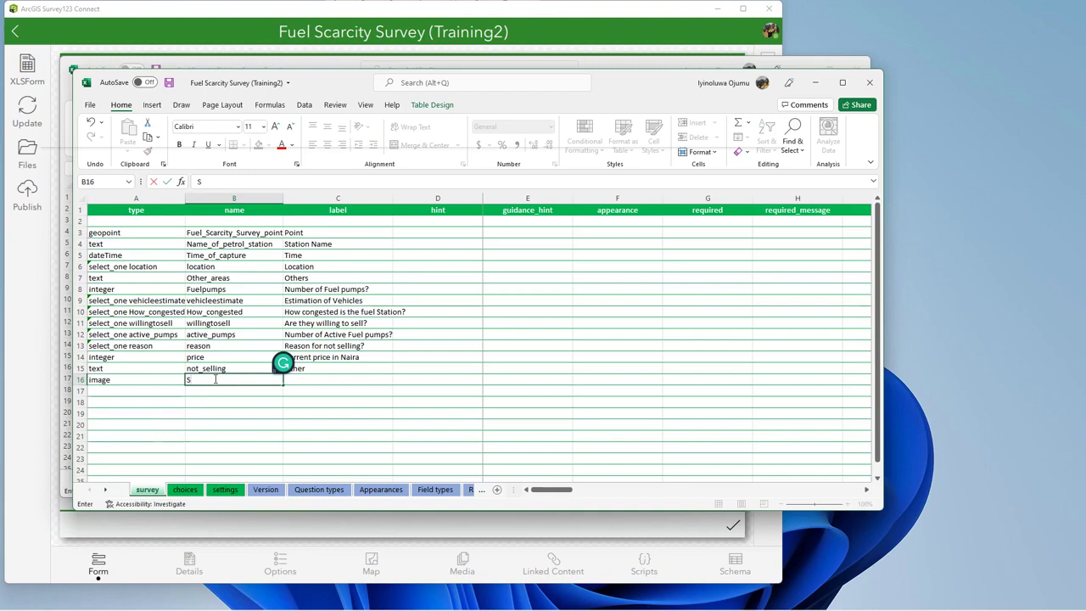
{"action": "type", "text": "tation_image"}
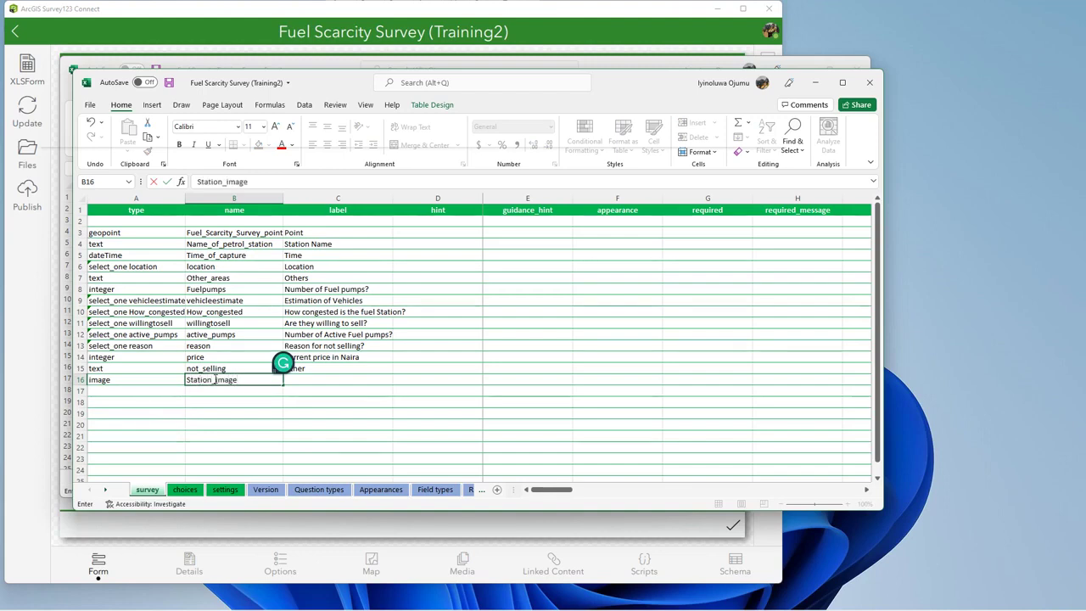
{"action": "key", "text": "Tab"}
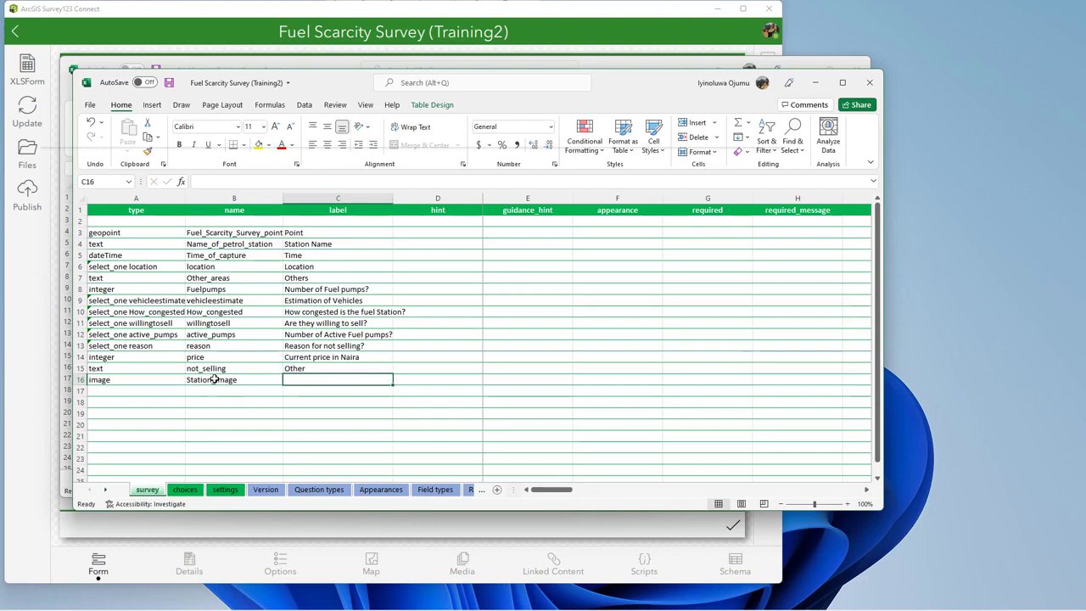
{"action": "type", "text": "Station Name"}
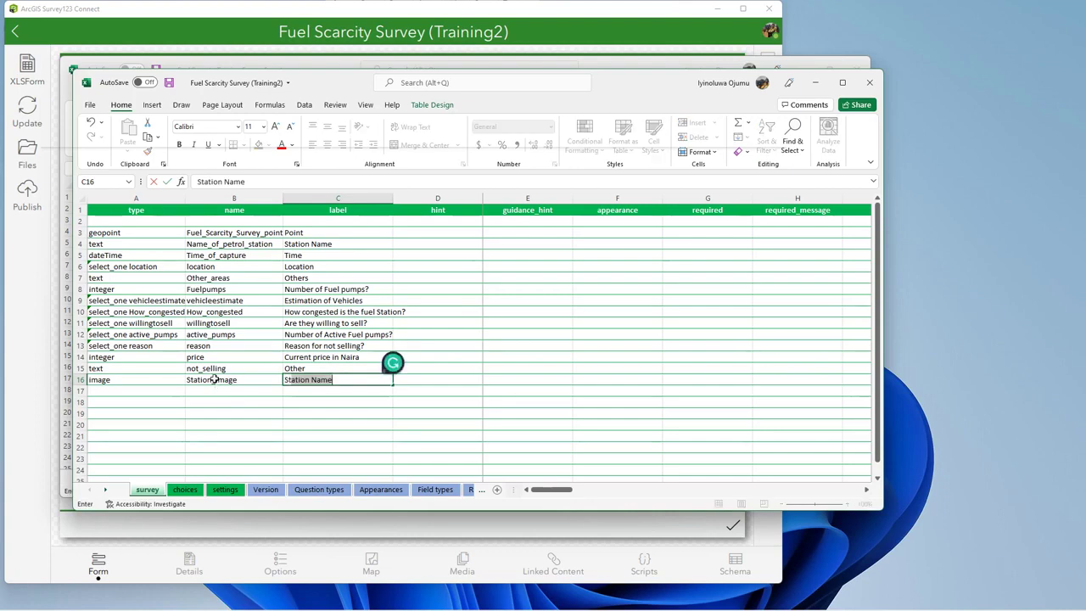
{"action": "key", "text": "shift+Right"}
{"action": "key", "text": "shift+Right"}
{"action": "key", "text": "shift+Right"}
{"action": "key", "text": "shift+Right"}
{"action": "key", "text": "shift+Right"}
{"action": "key", "text": "shift+Right"}
{"action": "key", "text": "shift+Right"}
{"action": "key", "text": "shift+Right"}
{"action": "type", "text": "Picture"}
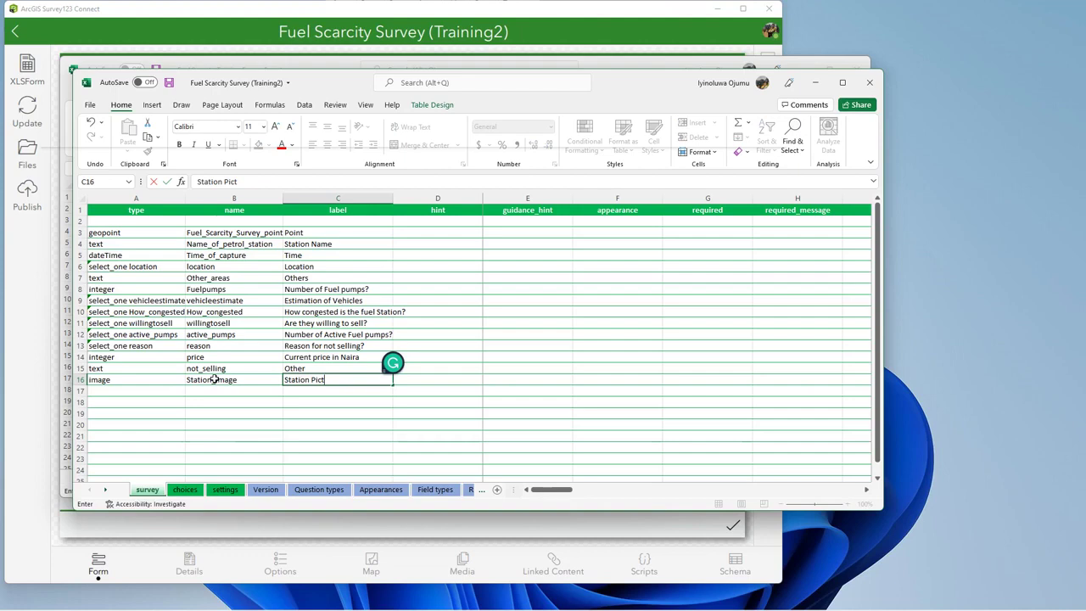
Move the Station Name question from row 4 to row 2 of the survey sheet.
{"action": "left_click", "coordinate": [158, 243]}
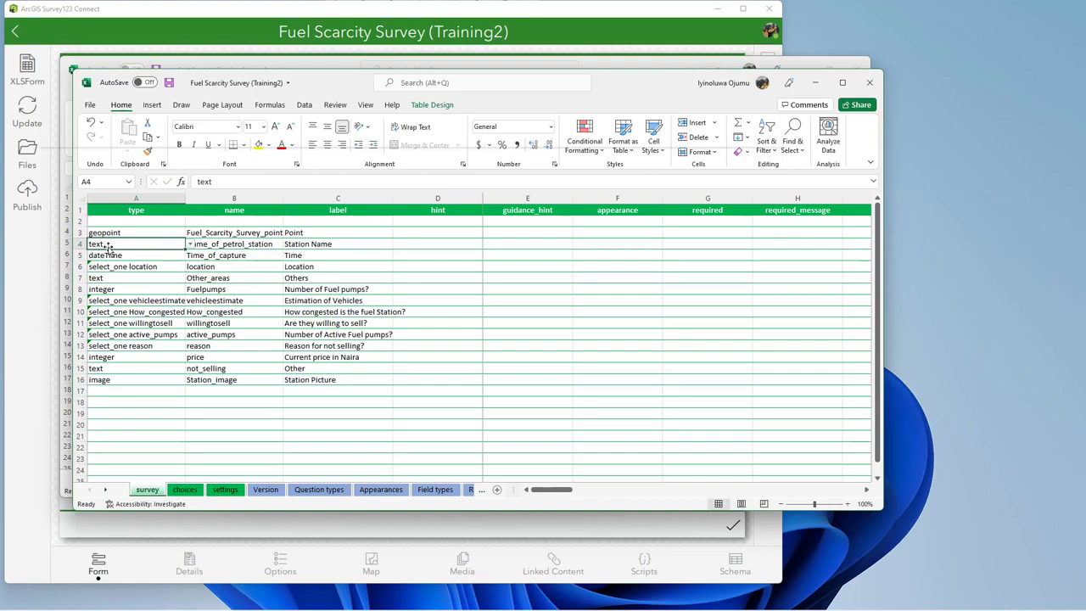
{"action": "left_click_drag", "start_coordinate": [121, 244], "coordinate": [304, 242]}
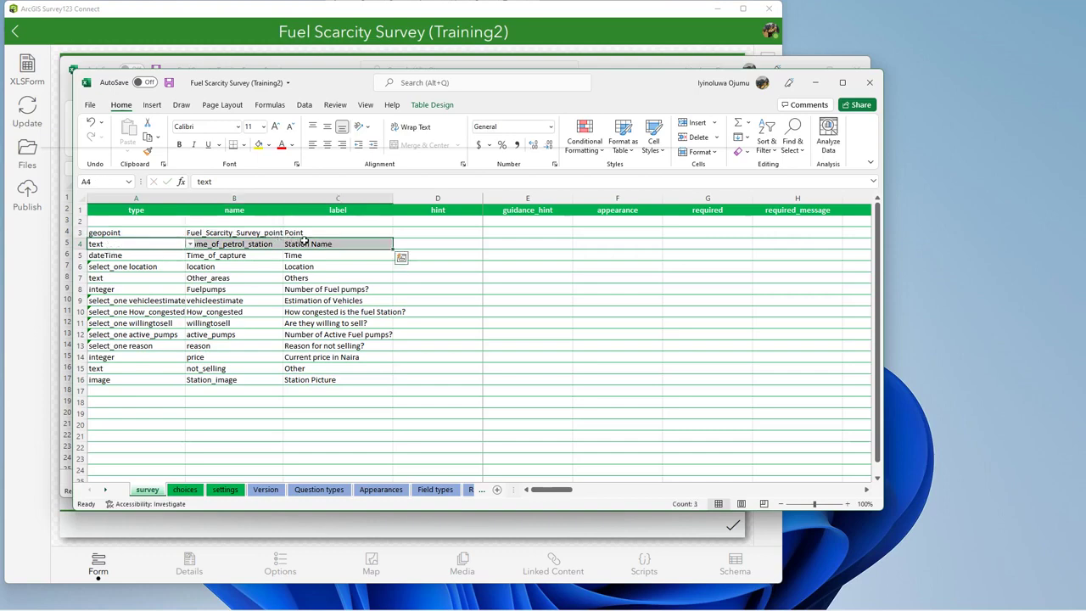
{"action": "key", "text": "ctrl+c"}
{"action": "left_click", "coordinate": [120, 223]}
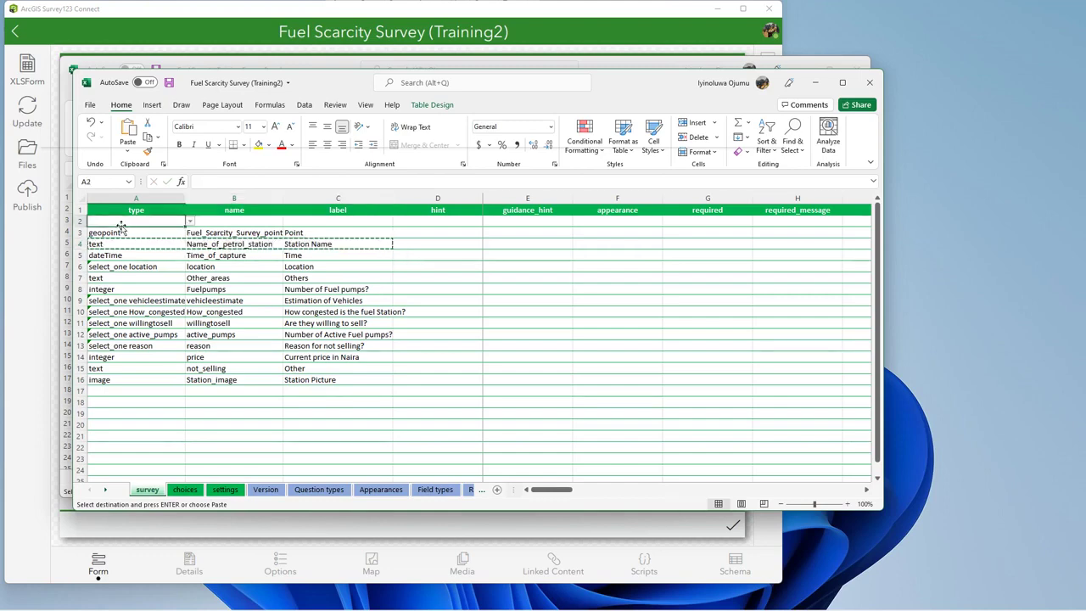
{"action": "key", "text": "ctrl+v"}
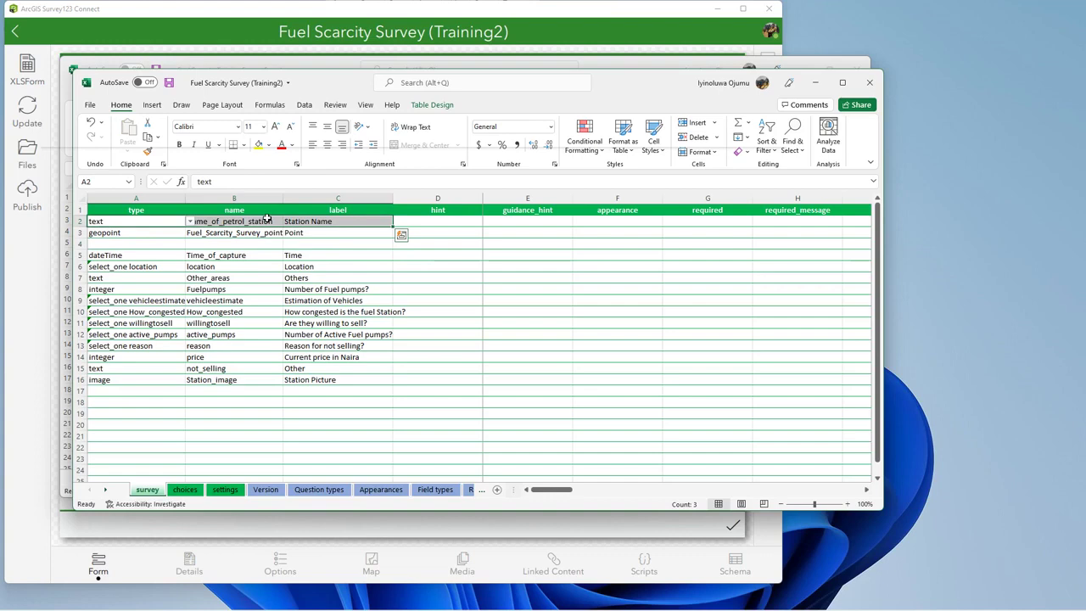
Relabel the geopoint question from 'Point' to 'Location Map' and save the XLSForm.
{"action": "left_click", "coordinate": [324, 233]}
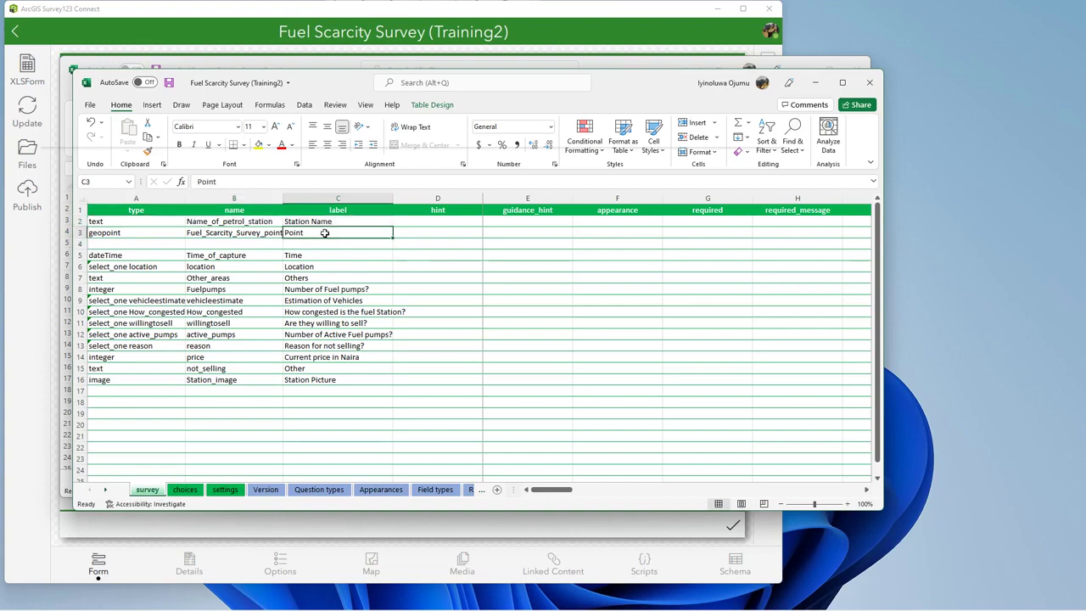
{"action": "double_click", "coordinate": [324, 232]}
{"action": "key", "text": "BackSpace"}
{"action": "key", "text": "BackSpace"}
{"action": "key", "text": "BackSpace"}
{"action": "key", "text": "BackSpace"}
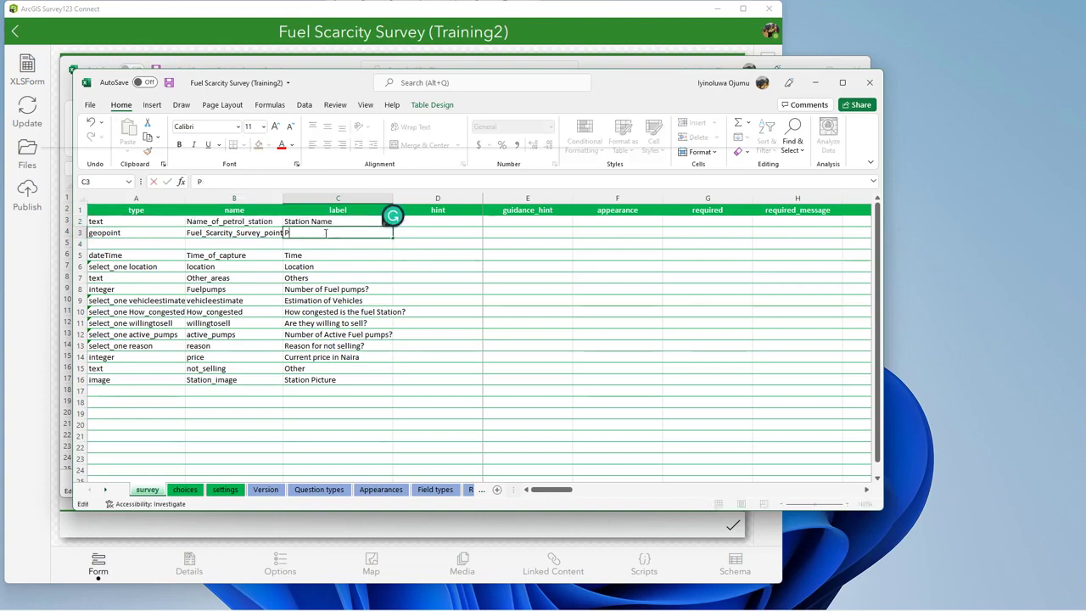
{"action": "key", "text": "BackSpace"}
{"action": "type", "text": "Location"}
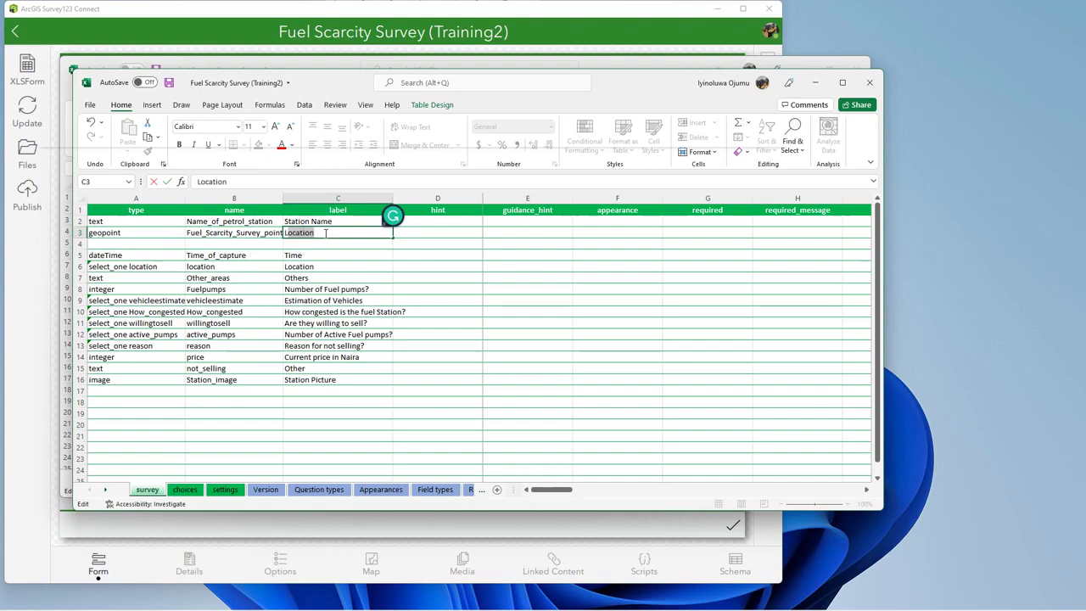
{"action": "key", "text": "Tab"}
{"action": "left_click", "coordinate": [325, 232]}
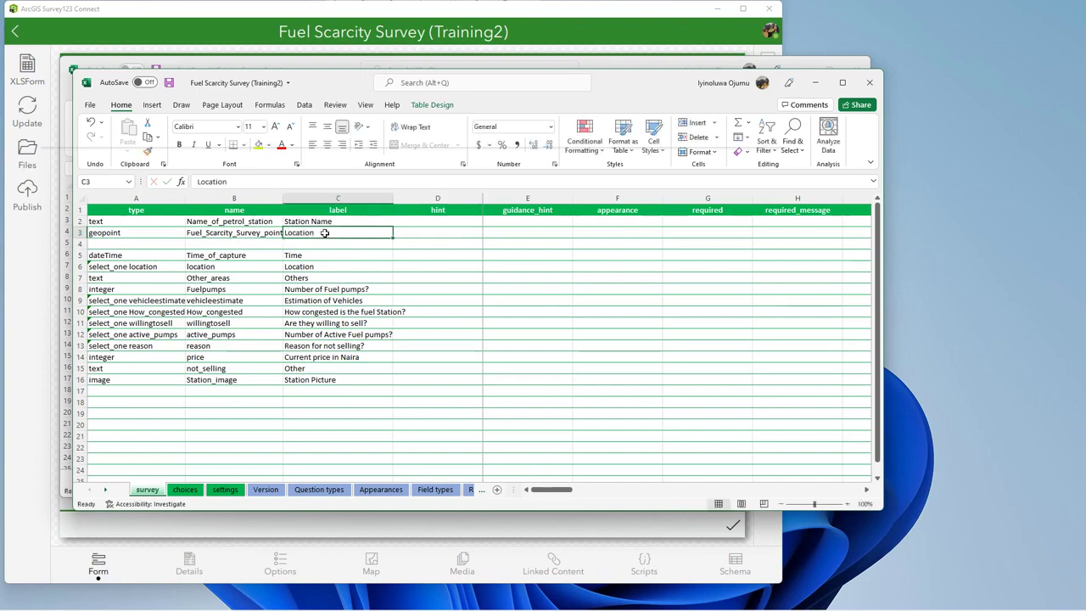
{"action": "double_click", "coordinate": [324, 232]}
{"action": "type", "text": "Ma"}
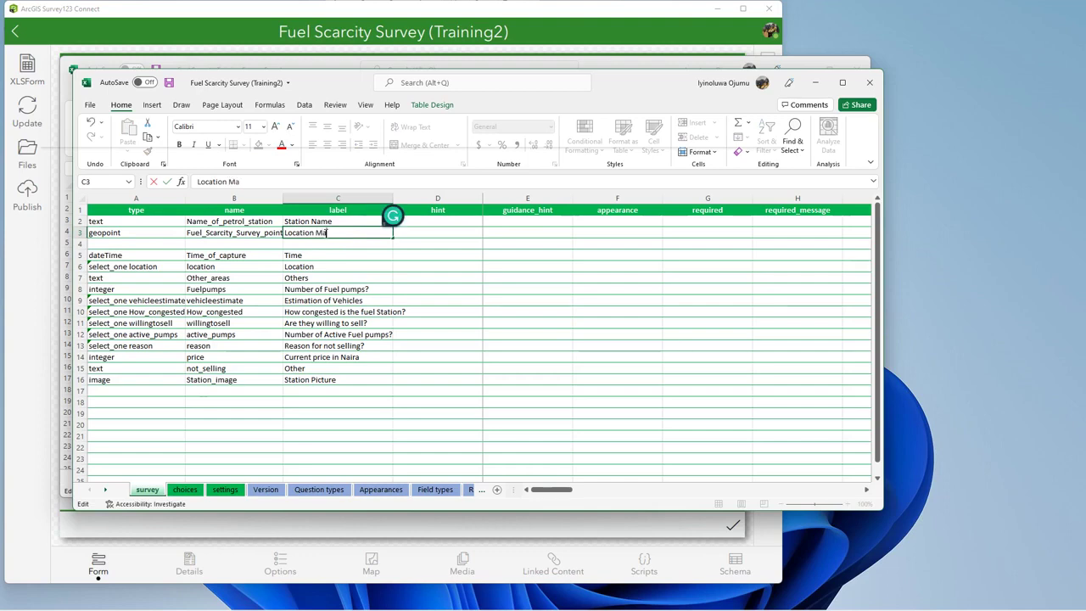
{"action": "type", "text": "p"}
{"action": "left_click", "coordinate": [348, 406]}
{"action": "key", "text": "ctrl+s"}
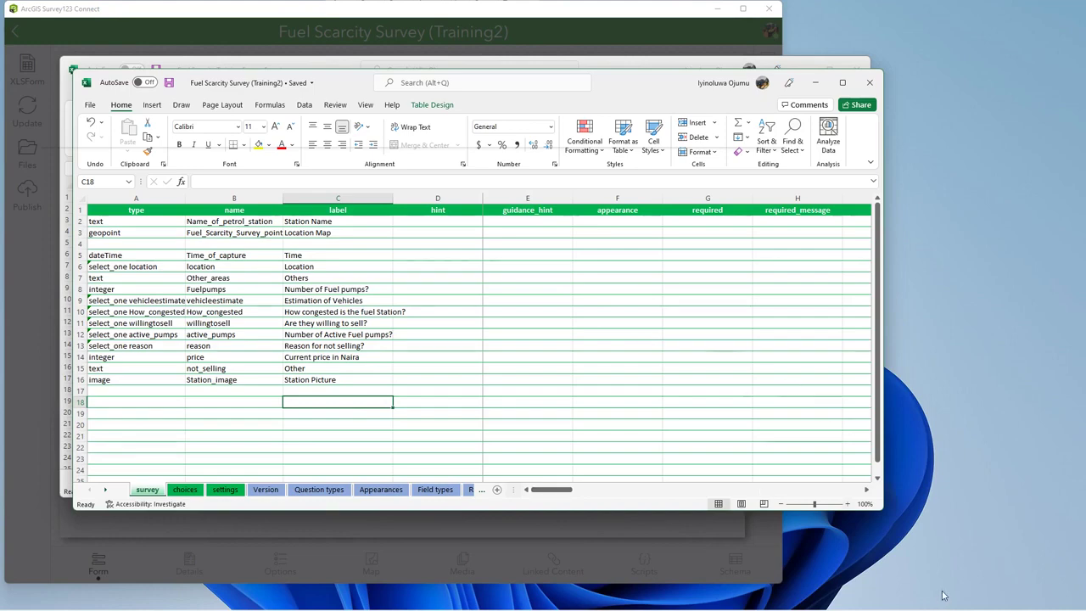
Return to Survey123 Connect and scroll the preview to check Station Name, Location Map and Station Picture.
{"action": "key", "text": "alt+Tab"}
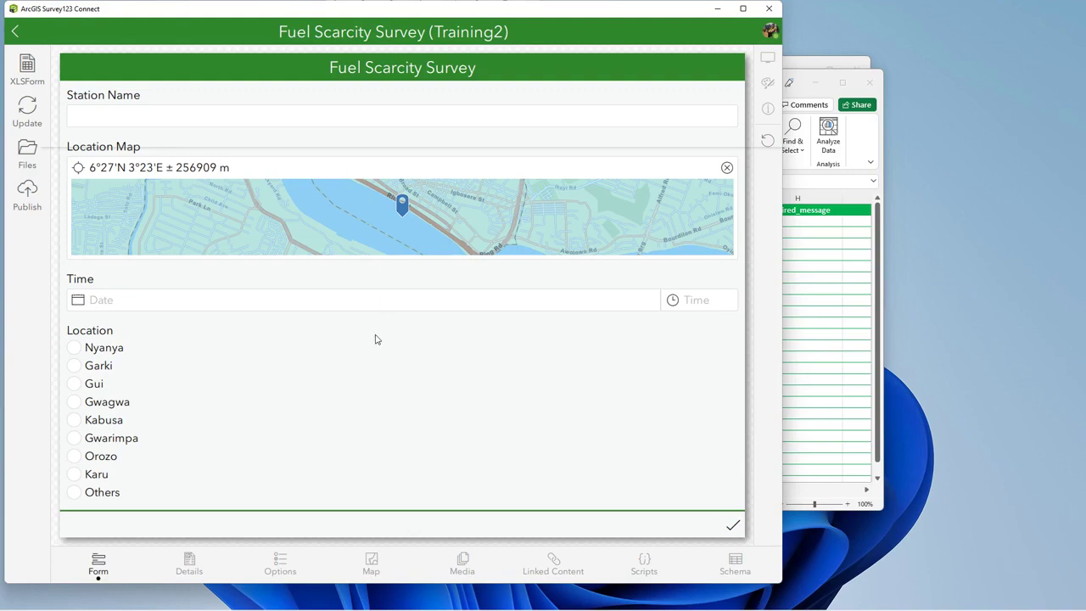
{"action": "scroll", "coordinate": [376, 339], "scroll_direction": "down", "scroll_amount": 15}
{"action": "scroll", "coordinate": [376, 340], "scroll_direction": "up", "scroll_amount": 5}
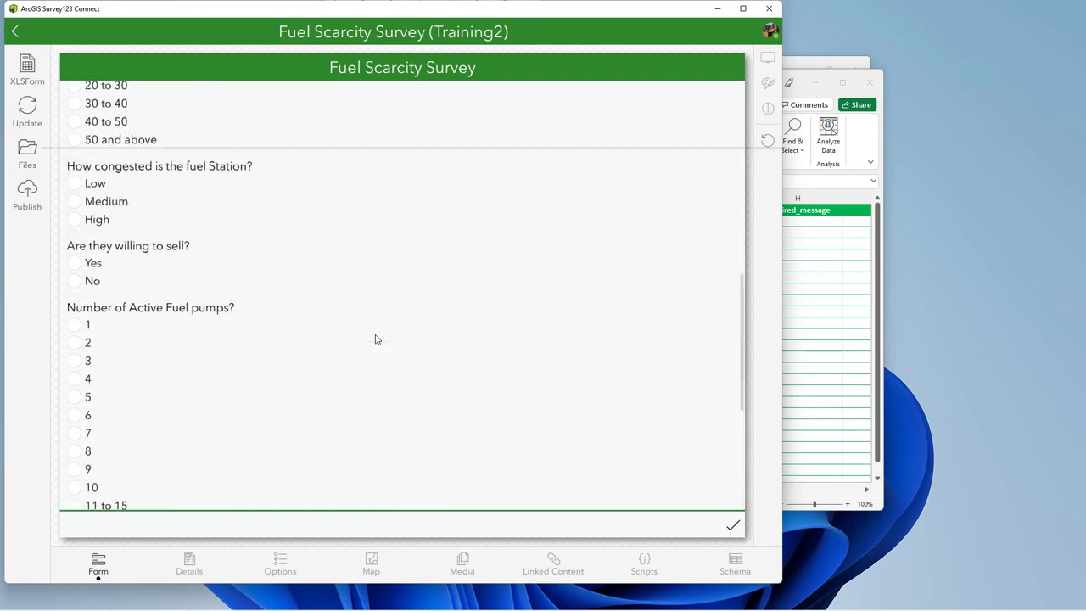
{"action": "scroll", "coordinate": [376, 340], "scroll_direction": "up", "scroll_amount": 10}
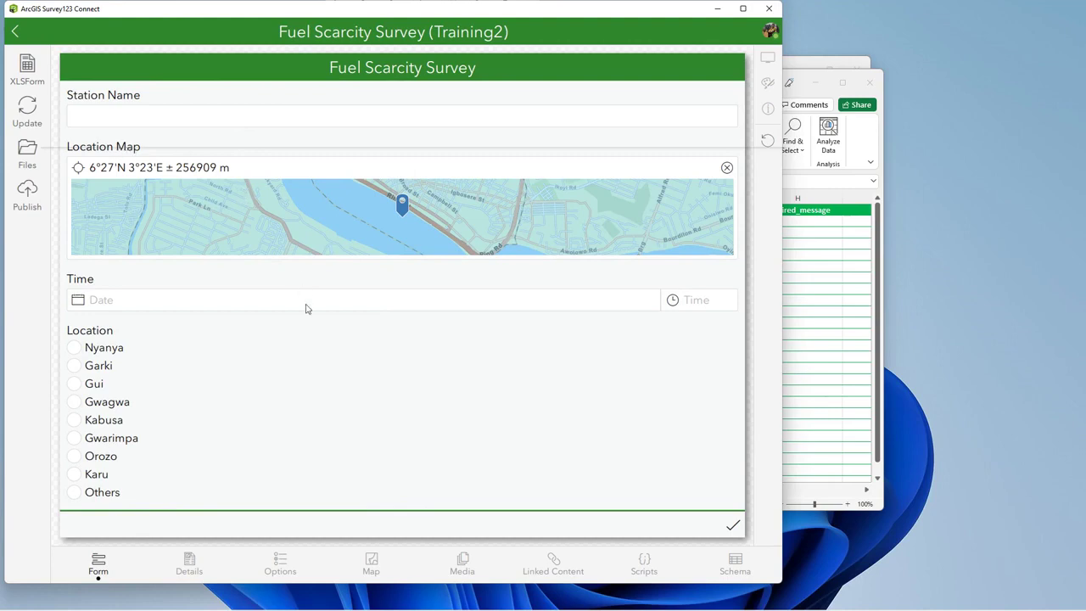
{"action": "scroll", "coordinate": [306, 308], "scroll_direction": "down", "scroll_amount": 3}
{"action": "scroll", "coordinate": [307, 309], "scroll_direction": "down", "scroll_amount": 10}
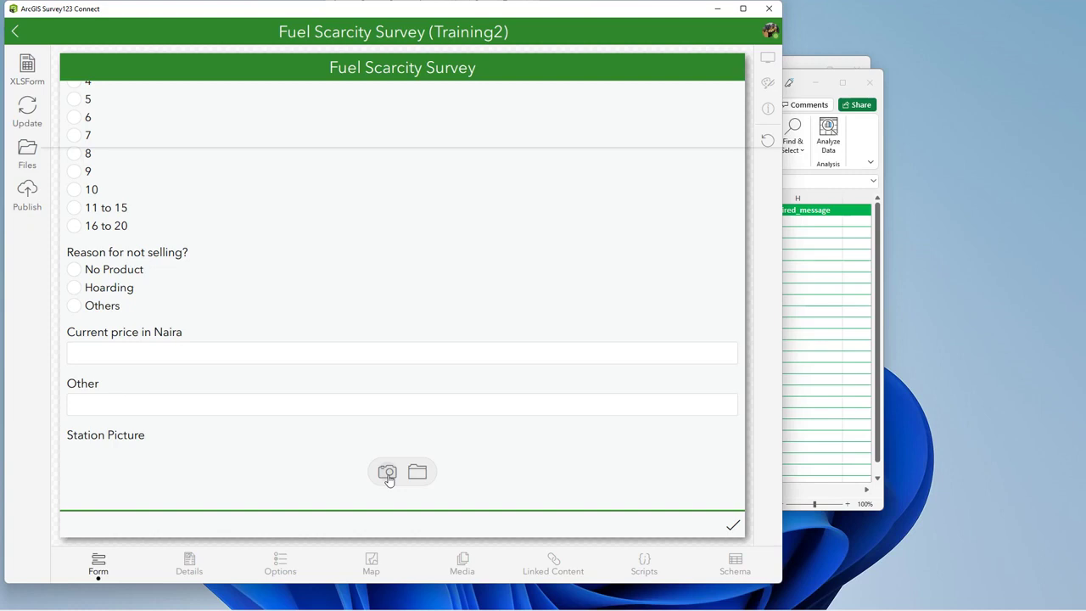
{"action": "scroll", "coordinate": [410, 381], "scroll_direction": "up", "scroll_amount": 15}
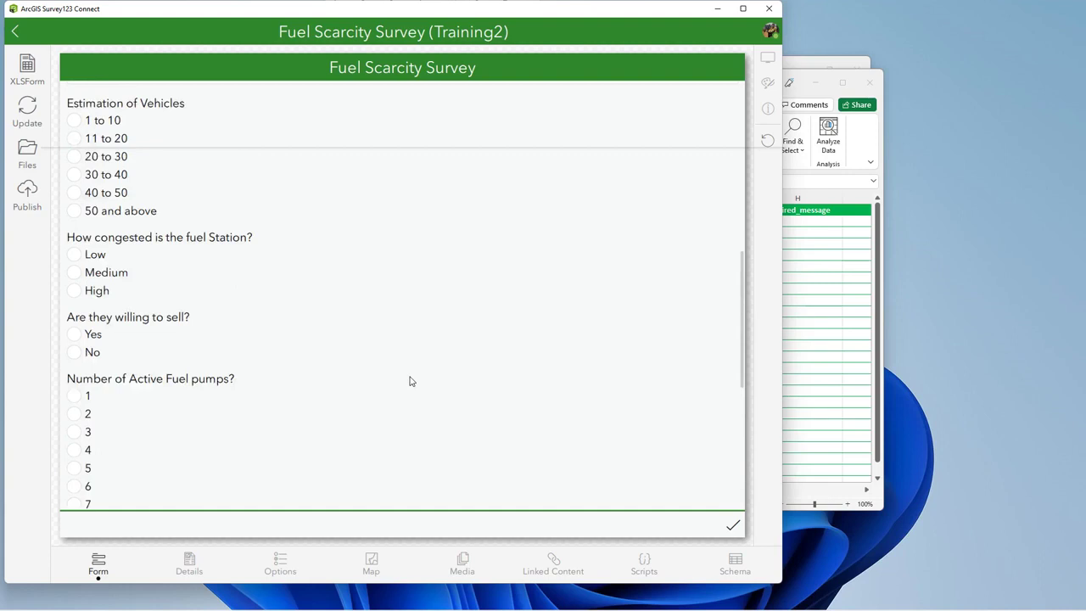